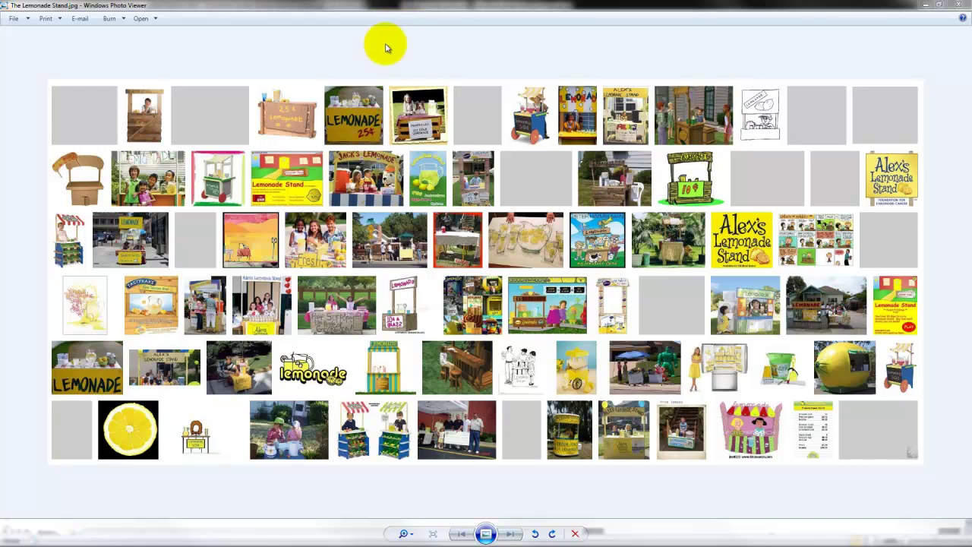
# Step: Close the lemonade stand picture and review the lemons entry, total cost per cup, selling price and gross profit in the Excel worksheet
pyautogui.click(963, 4)
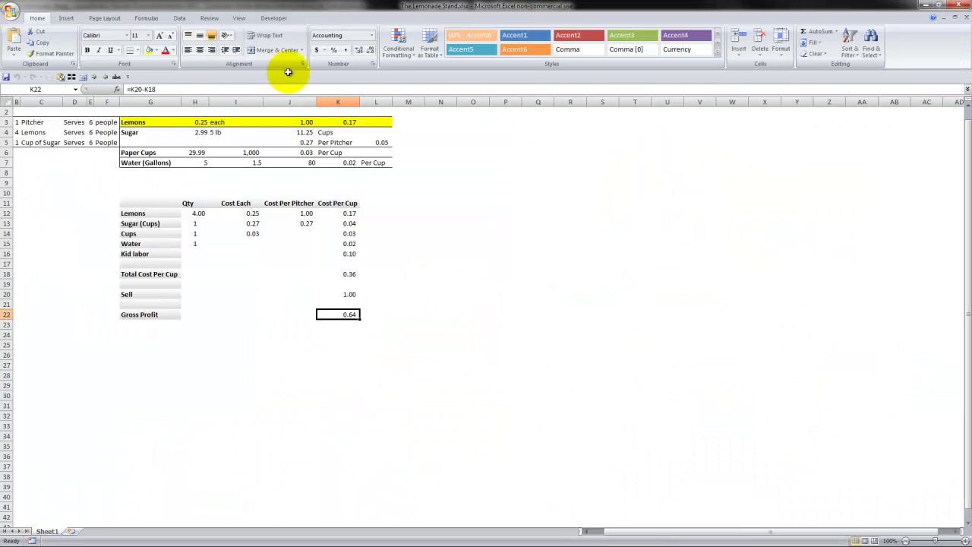
pyautogui.click(141, 184)
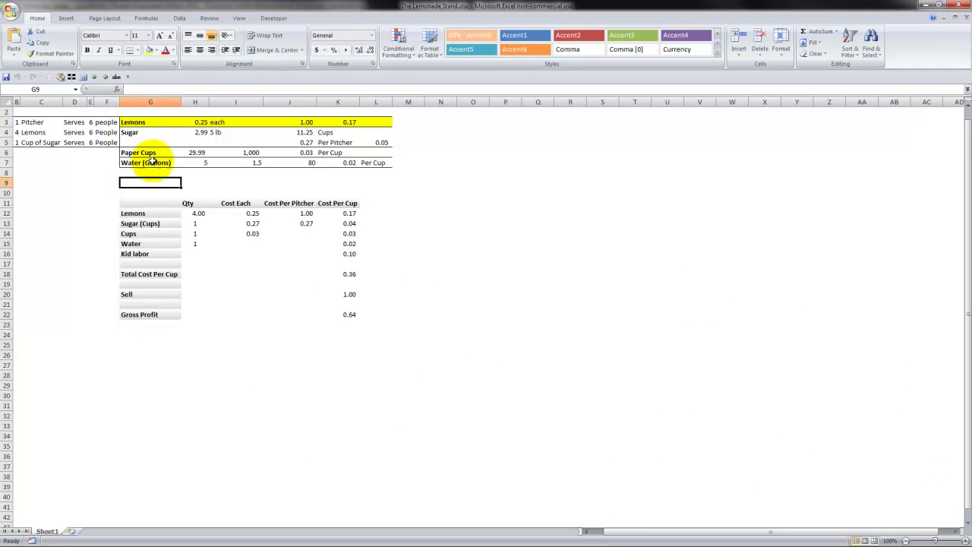
pyautogui.click(133, 122)
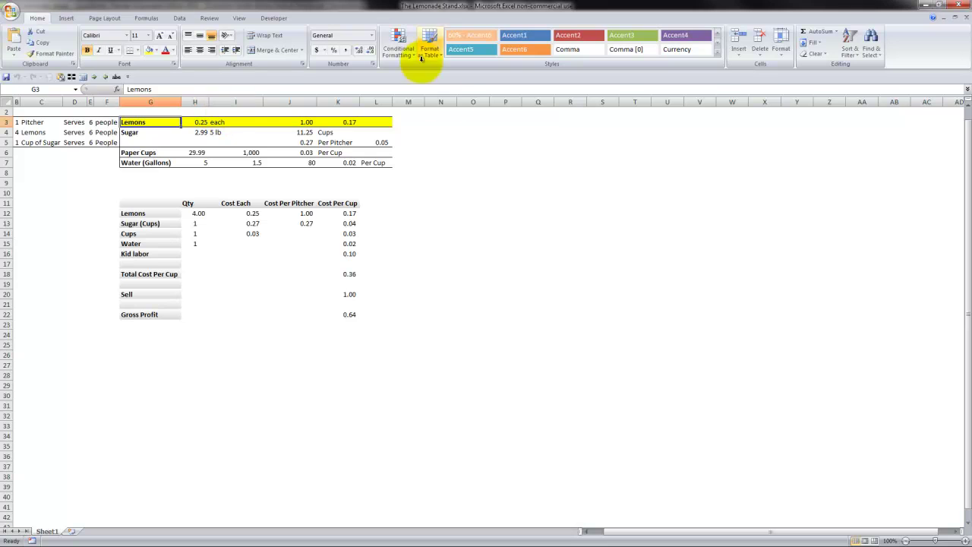
pyautogui.click(398, 211)
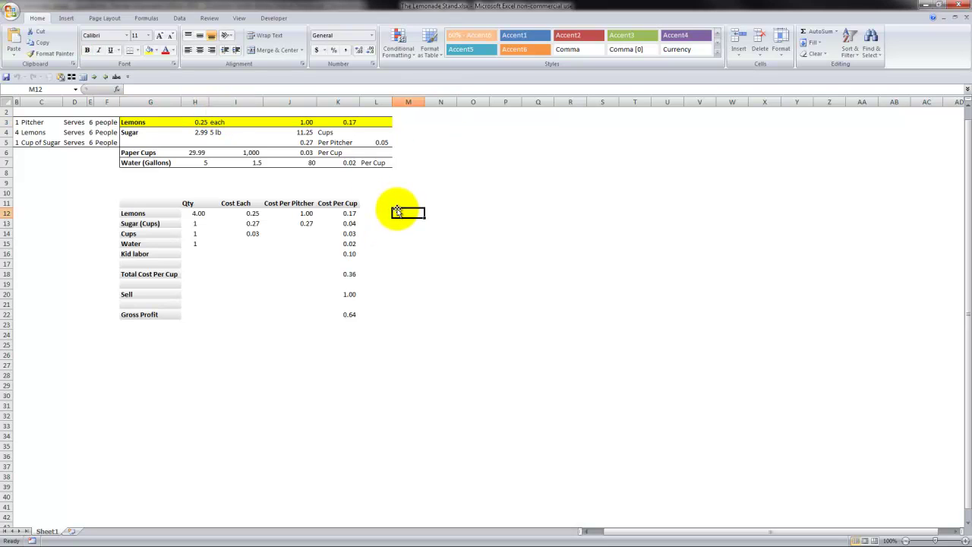
pyautogui.click(334, 276)
pyautogui.click(338, 295)
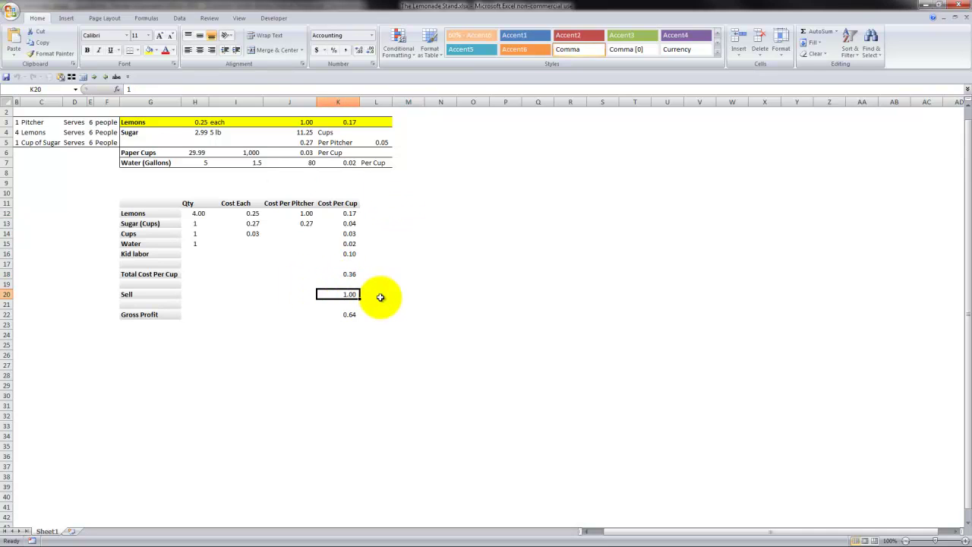
pyautogui.click(347, 317)
pyautogui.click(347, 326)
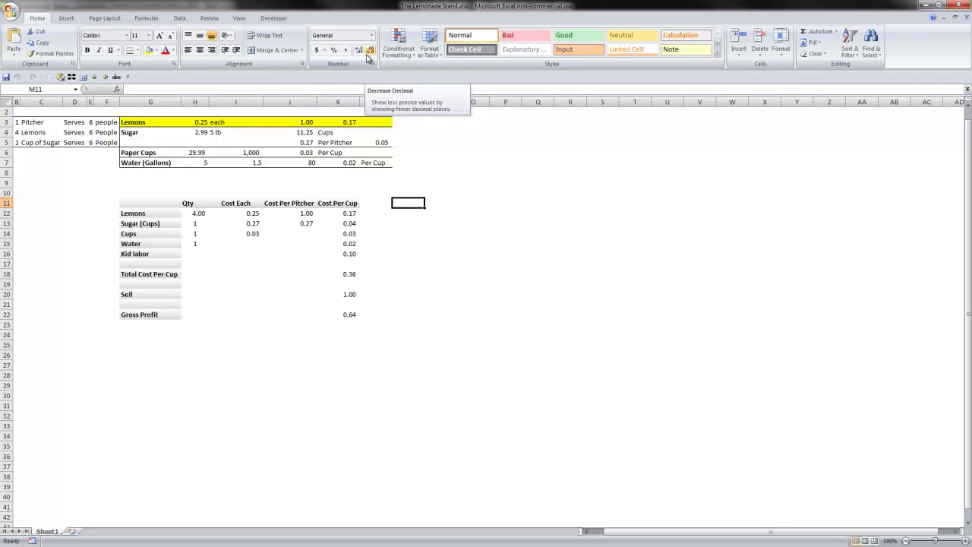
pyautogui.click(381, 203)
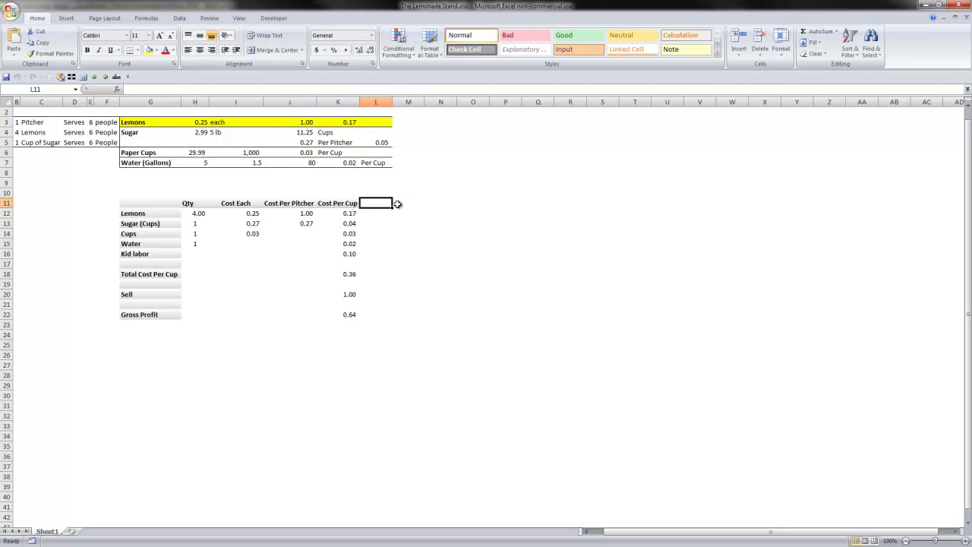
pyautogui.click(396, 203)
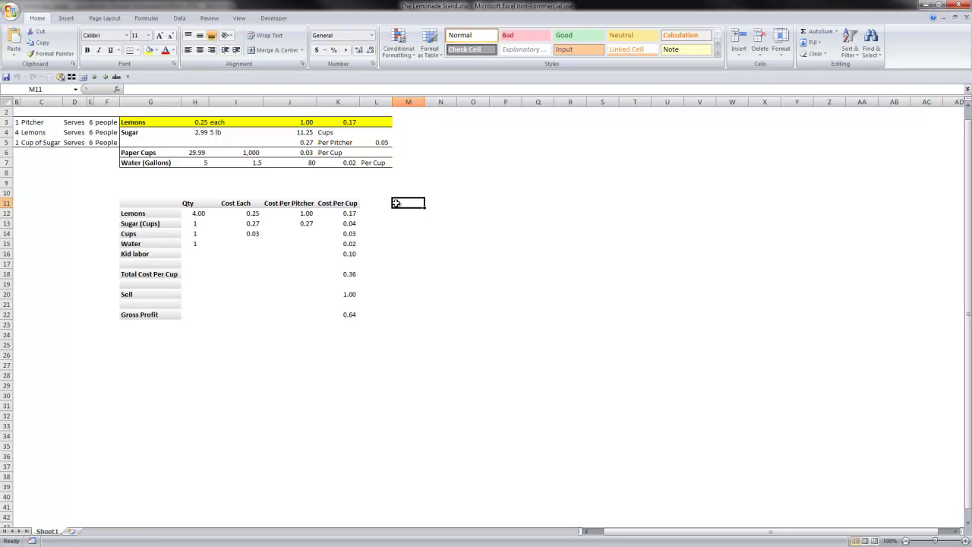
pyautogui.click(369, 203)
pyautogui.click(402, 203)
# Step: Switch to QuickBooks, place its Item List window over the worksheet beside the cost table, and widen the Description column
pyautogui.hotkey('alt', 'Tab')
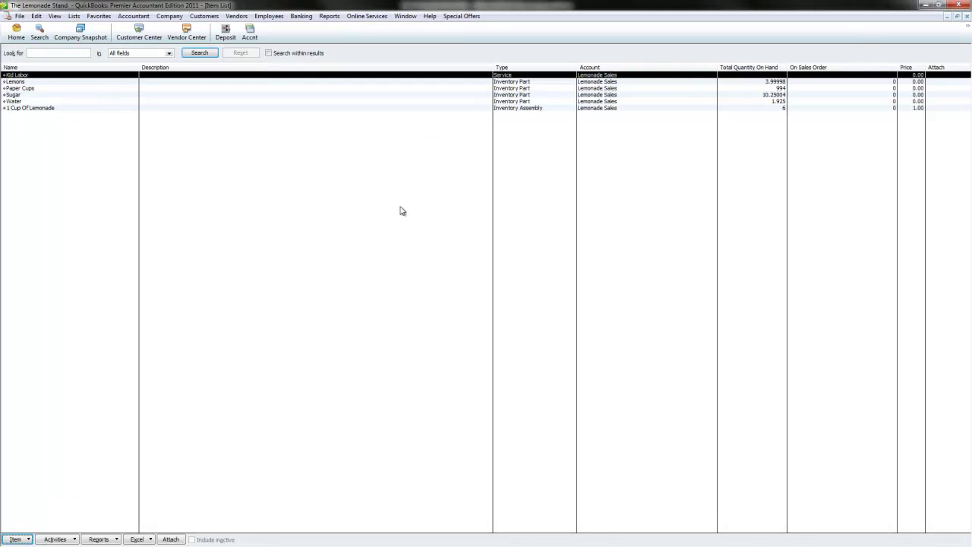
pyautogui.moveTo(490, 7); pyautogui.dragTo(591, 108)
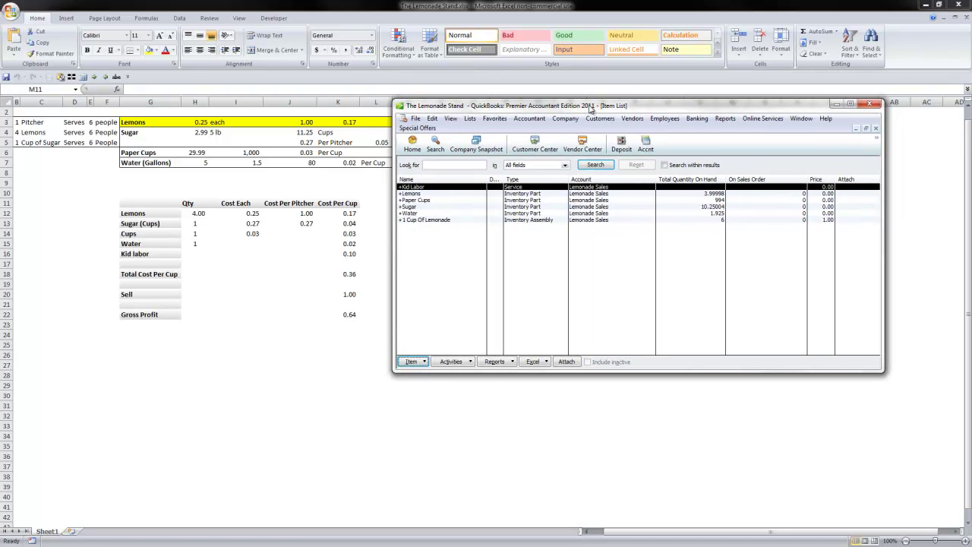
pyautogui.moveTo(501, 179); pyautogui.dragTo(532, 176)
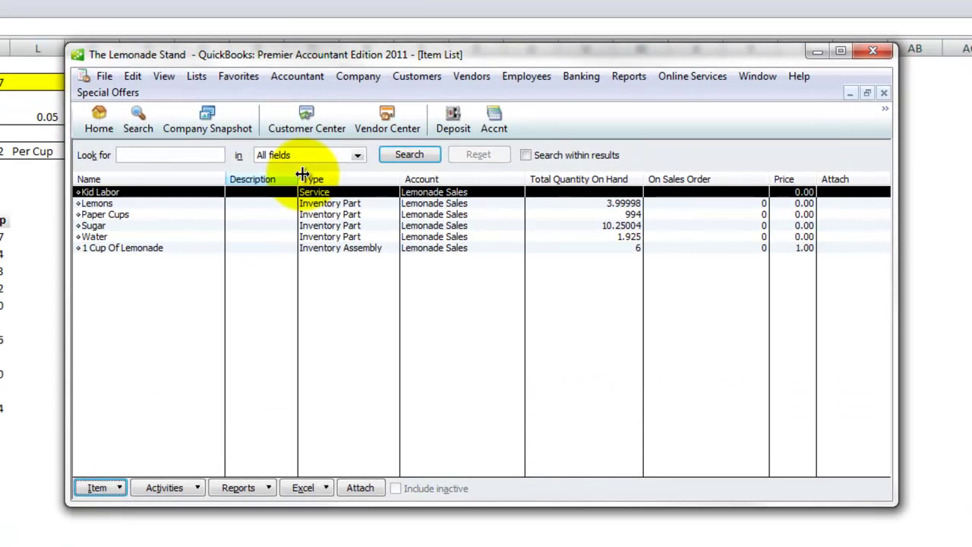
# Step: Look through the lemons, paper cups, sugar, water and 1 Cup Of Lemonade entries in the Item List
pyautogui.click(101, 205)
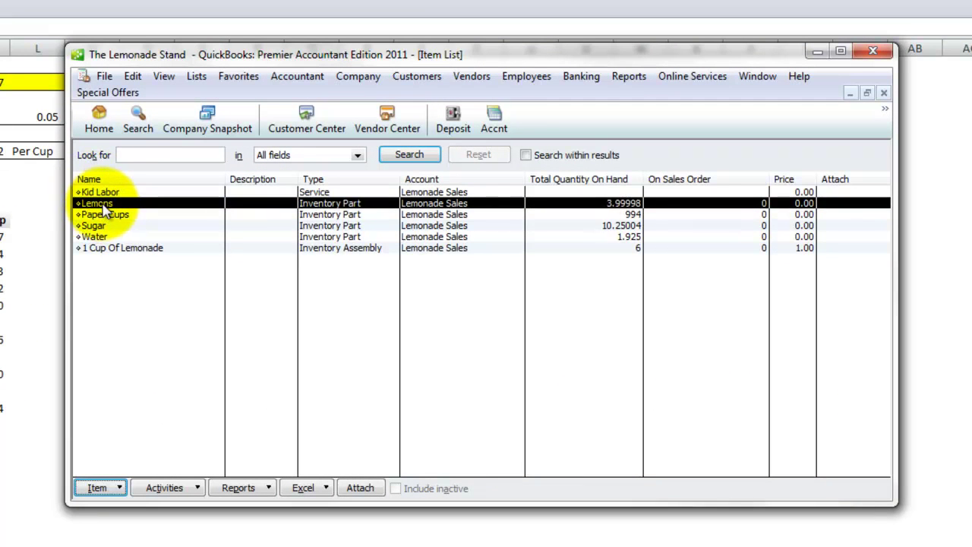
pyautogui.click(105, 215)
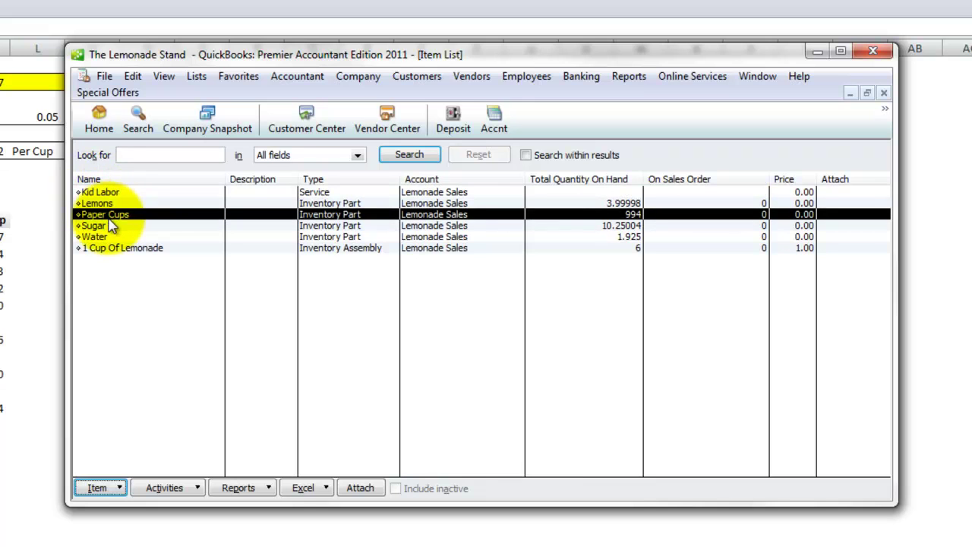
pyautogui.click(101, 226)
pyautogui.click(101, 237)
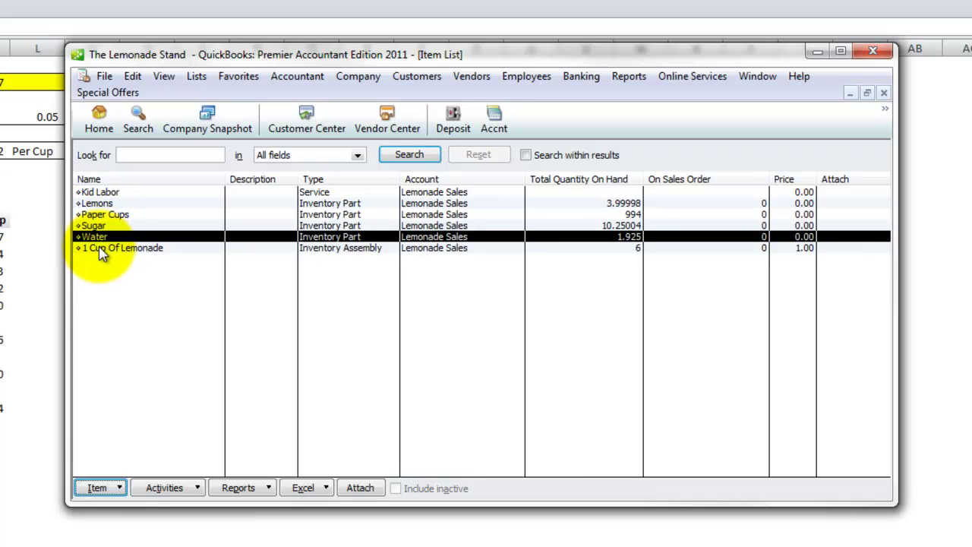
pyautogui.click(98, 249)
pyautogui.click(97, 237)
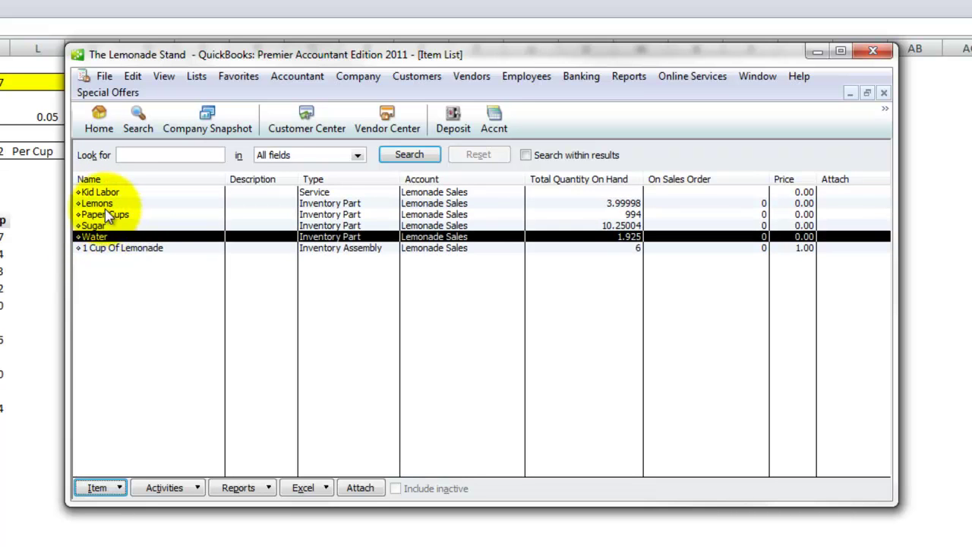
pyautogui.click(101, 205)
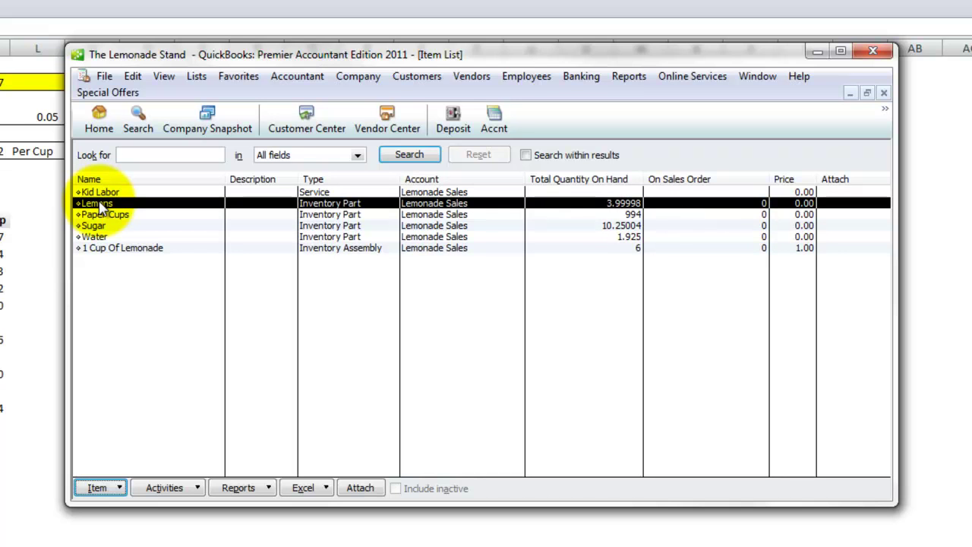
# Step: Open the Lemons item, review its cost, name, income, COGS and asset accounts, and close it without saving
pyautogui.doubleClick(101, 205)
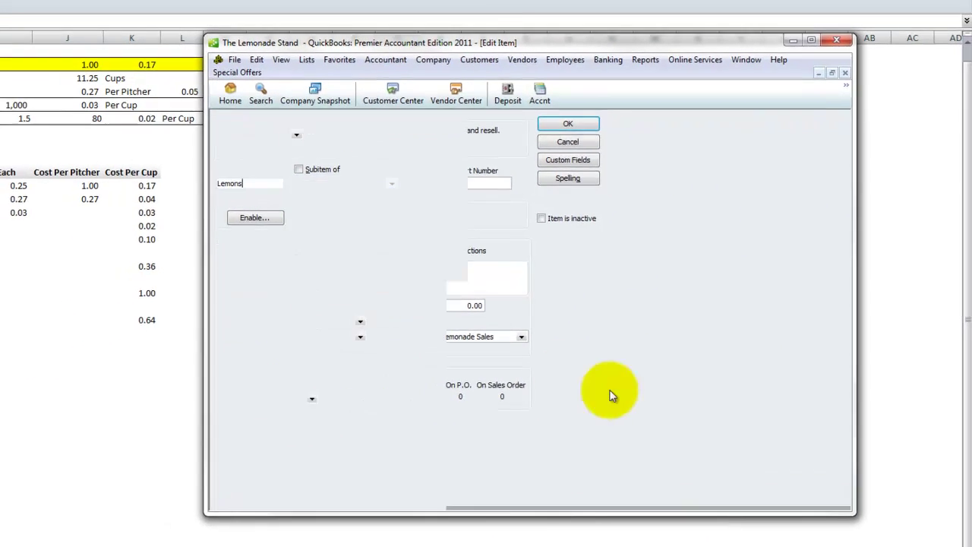
pyautogui.moveTo(304, 307); pyautogui.dragTo(318, 307)
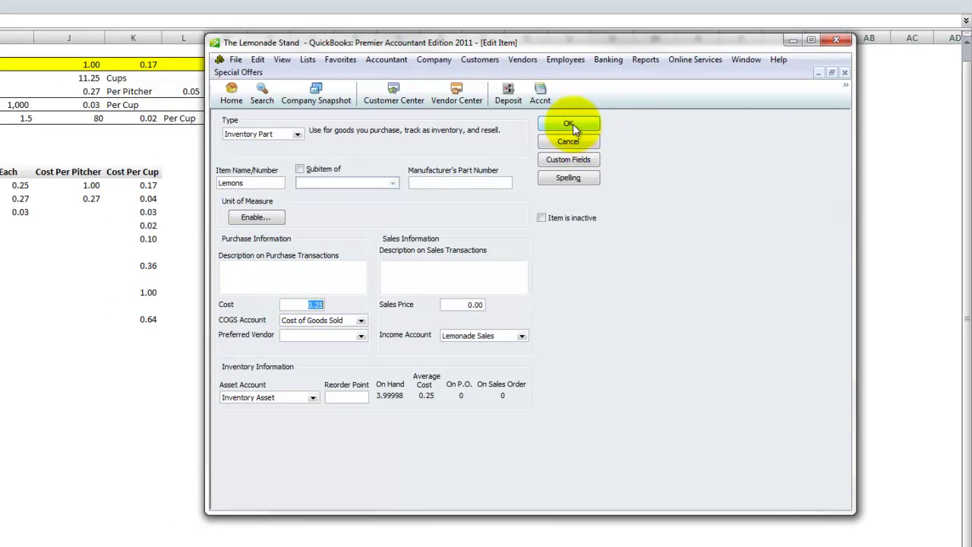
pyautogui.doubleClick(242, 183)
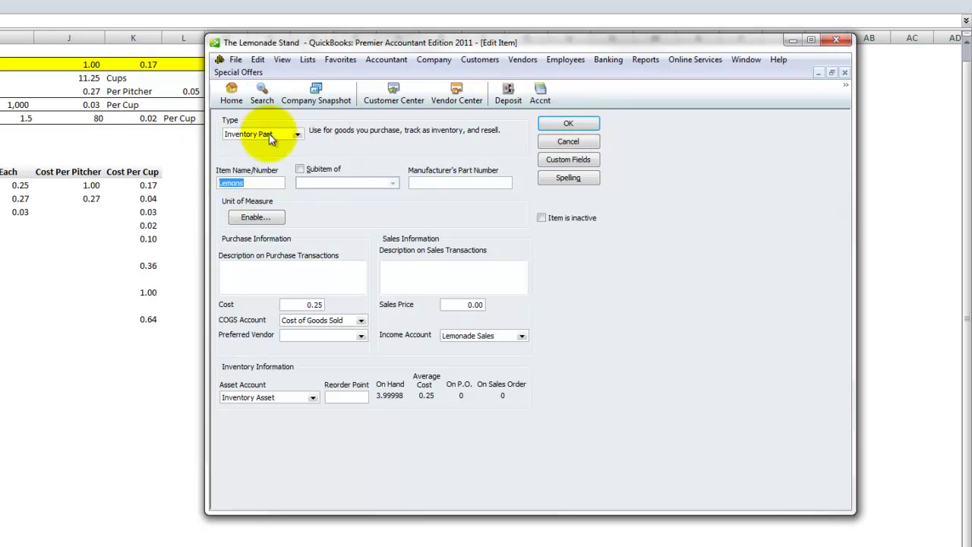
pyautogui.click(498, 335)
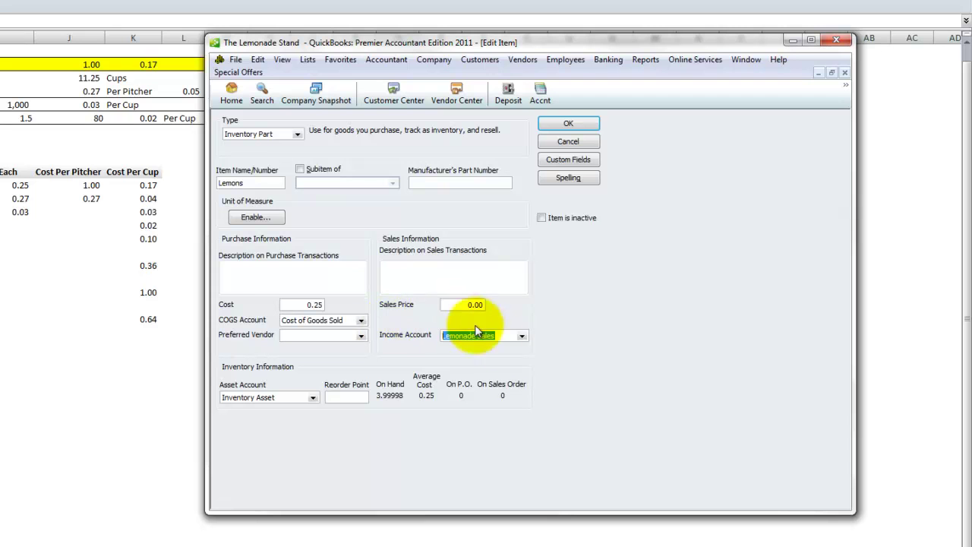
pyautogui.click(354, 321)
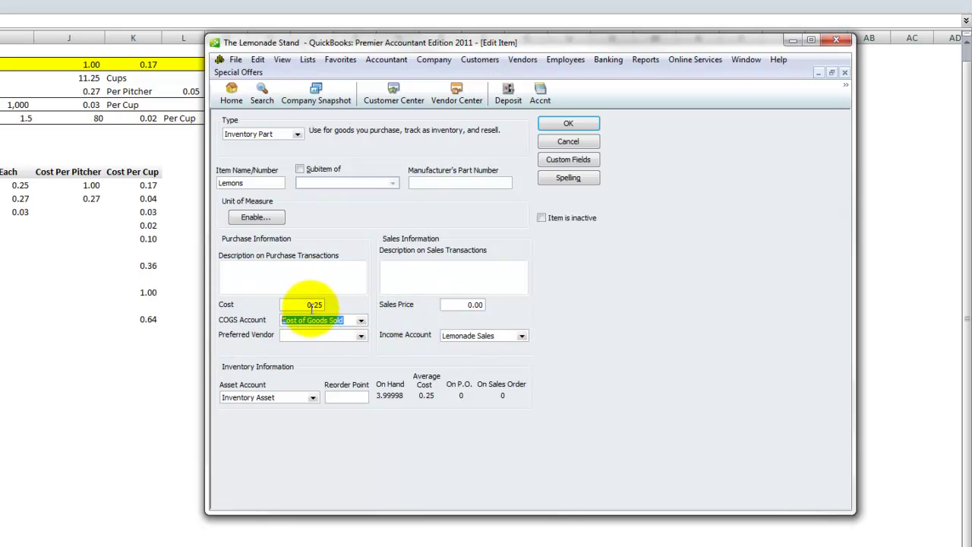
pyautogui.click(284, 399)
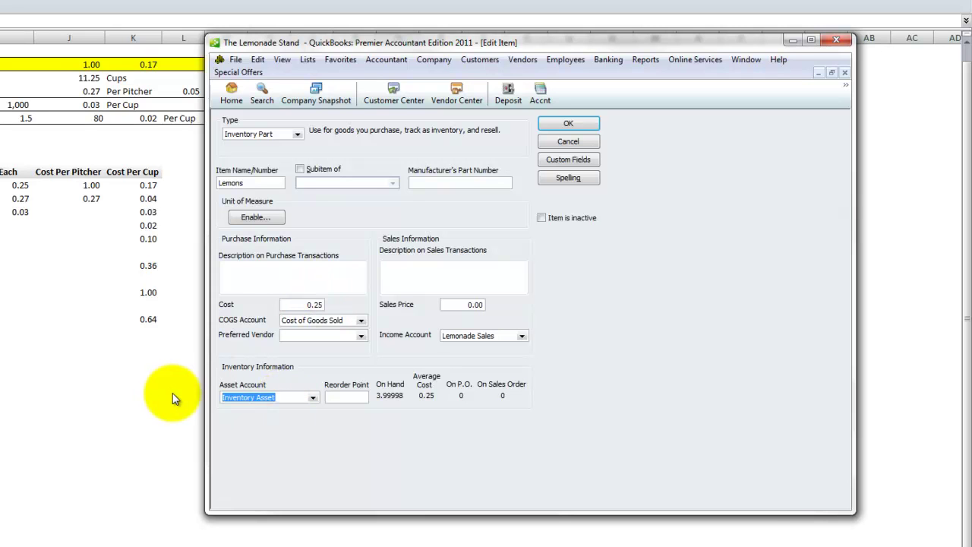
pyautogui.click(561, 141)
# Step: Open the Paper Cups inventory item from the Item List and check its cost
pyautogui.click(240, 168)
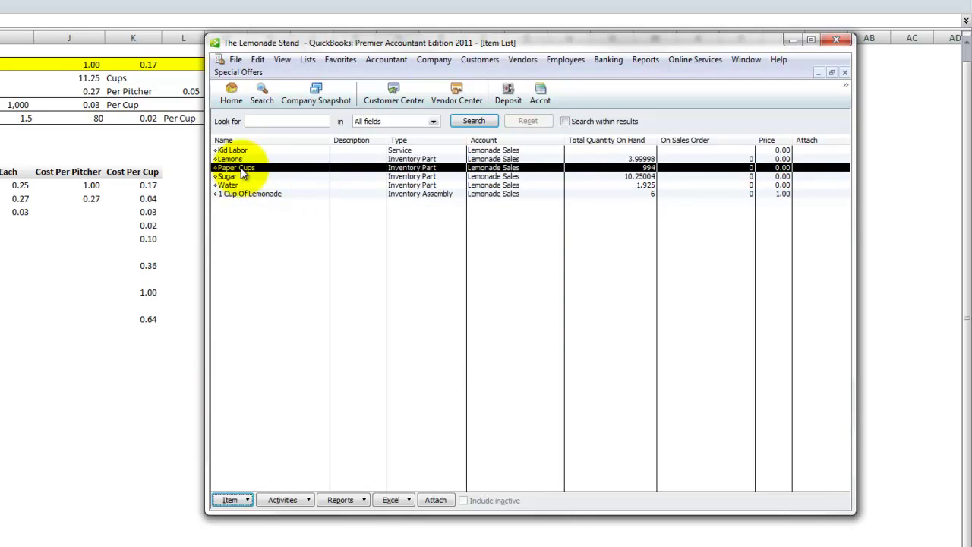
pyautogui.doubleClick(241, 168)
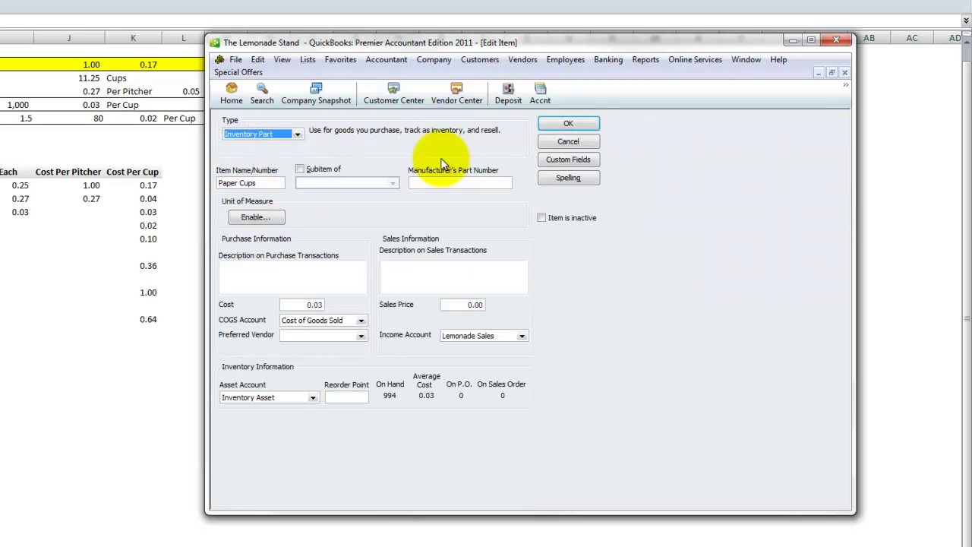
pyautogui.click(323, 304)
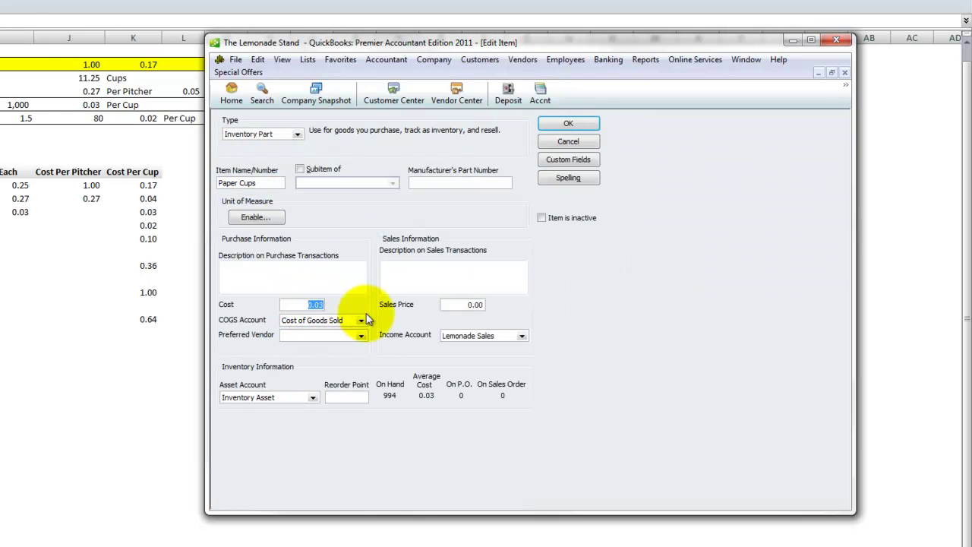
# Step: Check the paper cups' price, quantity and per-cup cost formula in the Excel worksheet, and return to QuickBooks to close the item without saving
pyautogui.click(0, 104)
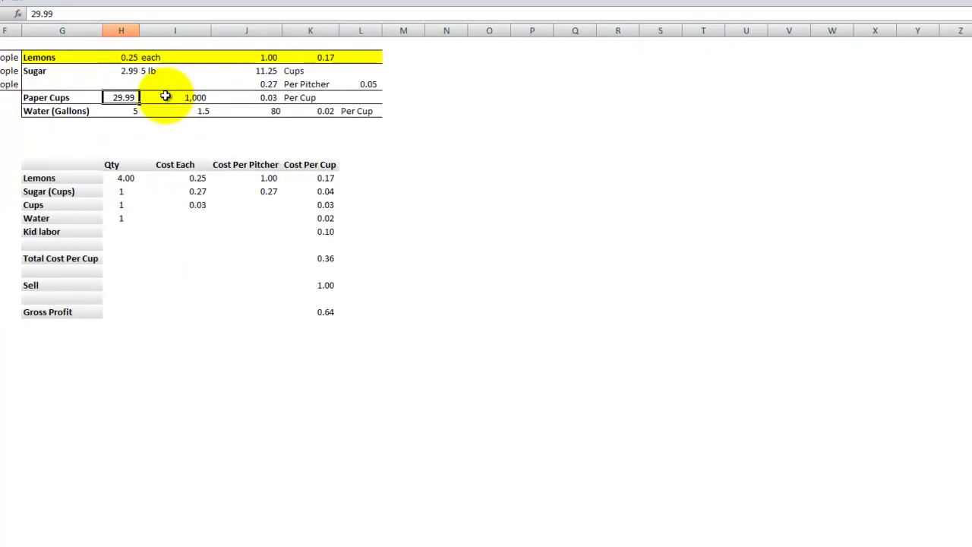
pyautogui.click(155, 99)
pyautogui.click(227, 100)
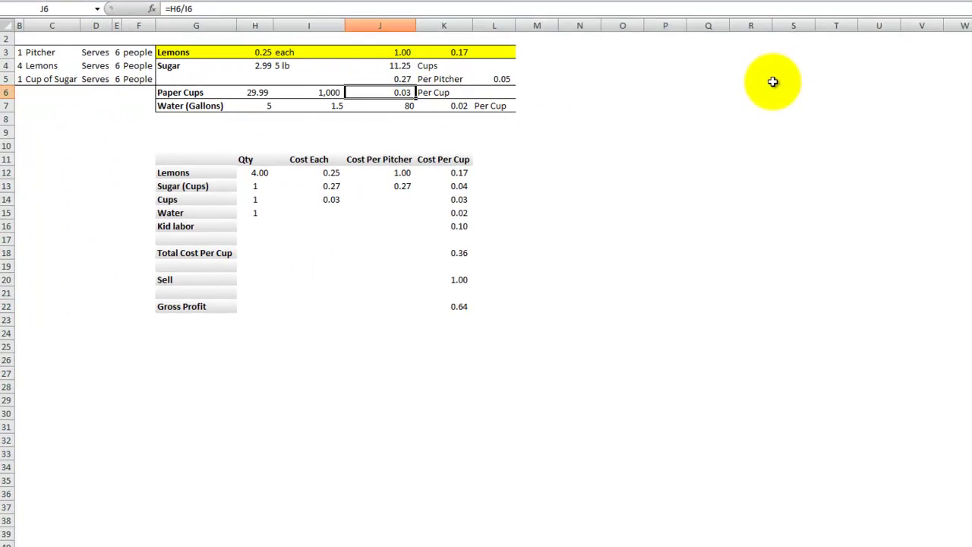
pyautogui.hotkey('alt', 'Tab')
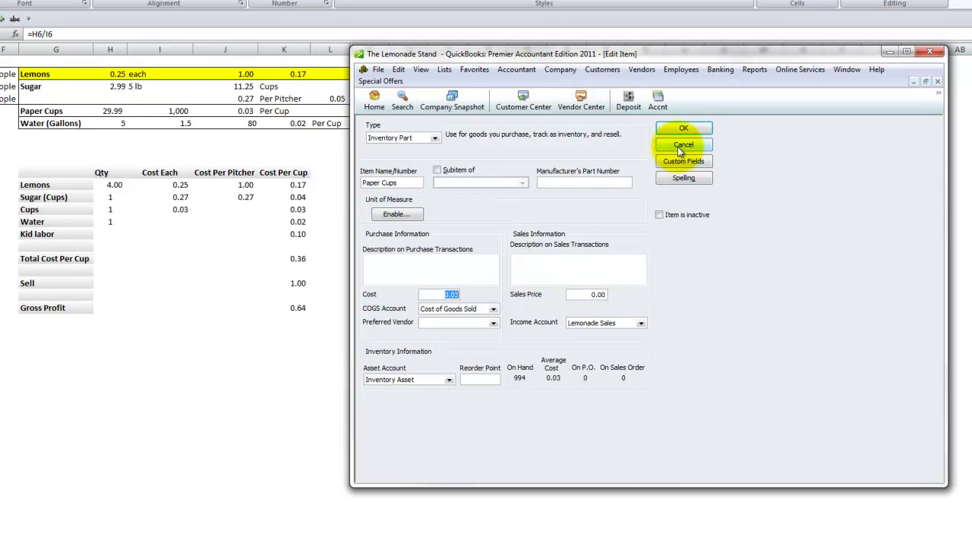
pyautogui.click(682, 146)
# Step: Open the Sugar inventory item, check its cost, and close it without saving
pyautogui.click(380, 176)
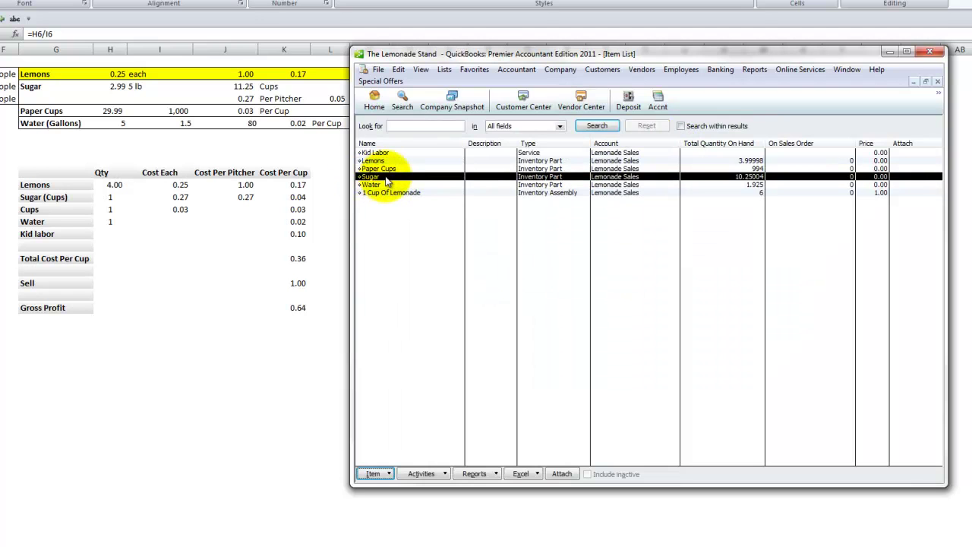
pyautogui.rightClick(388, 180)
pyautogui.click(391, 177)
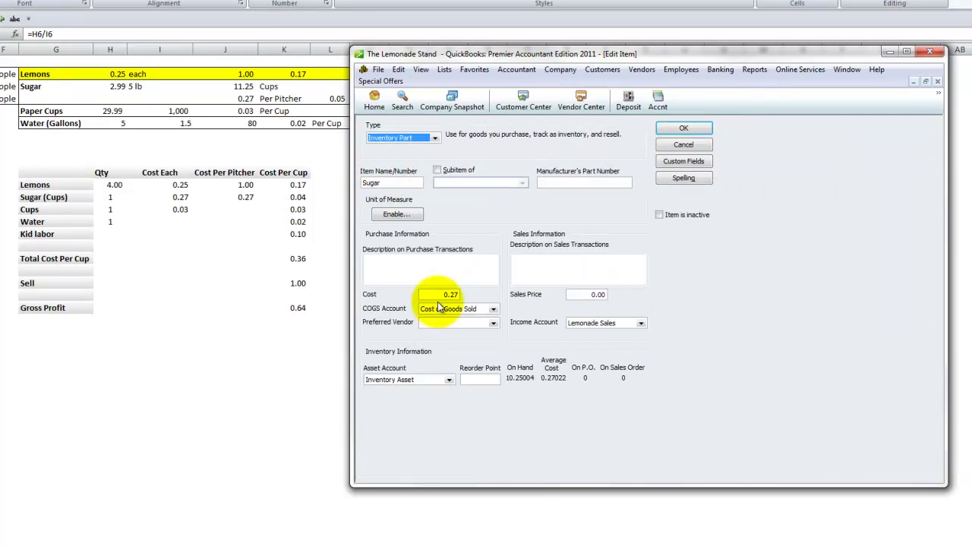
pyautogui.click(435, 300)
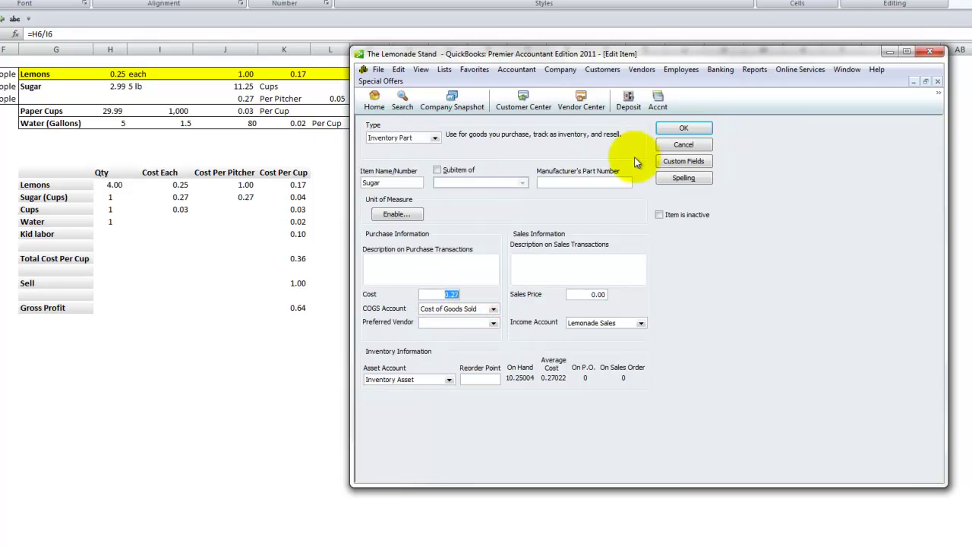
pyautogui.click(694, 146)
# Step: Check the sugar price, cup quantity and per-pitcher cost formulas in the Excel worksheet, and return to the QuickBooks Item List
pyautogui.click(152, 103)
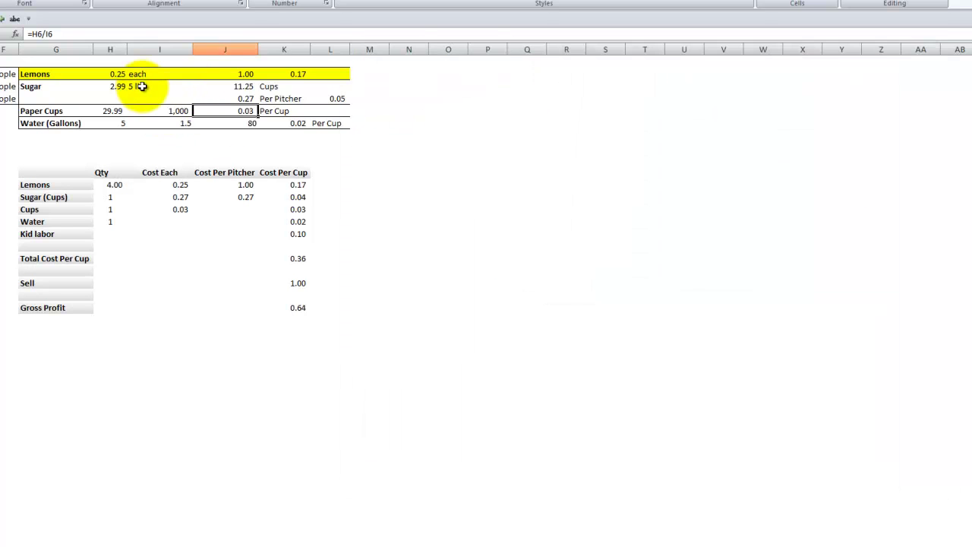
pyautogui.click(118, 86)
pyautogui.click(245, 87)
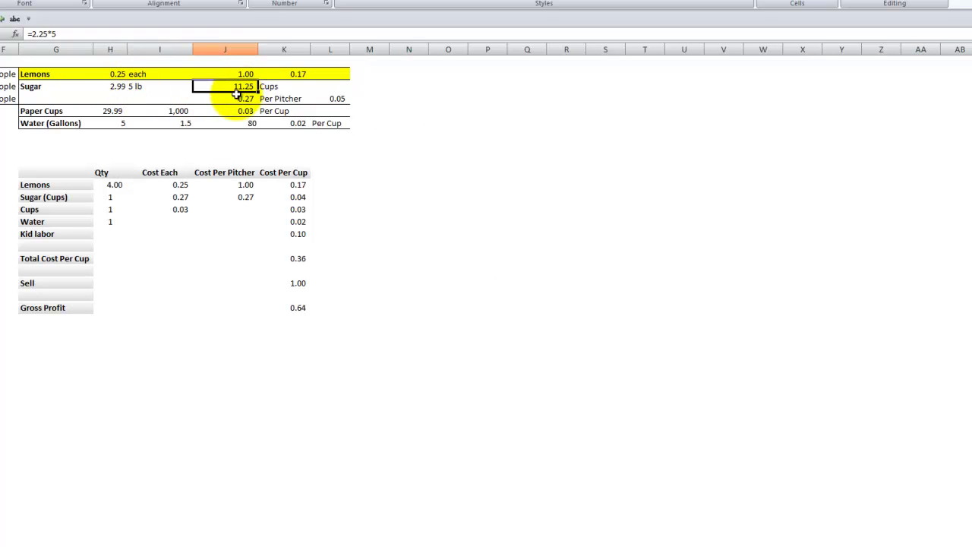
pyautogui.click(244, 98)
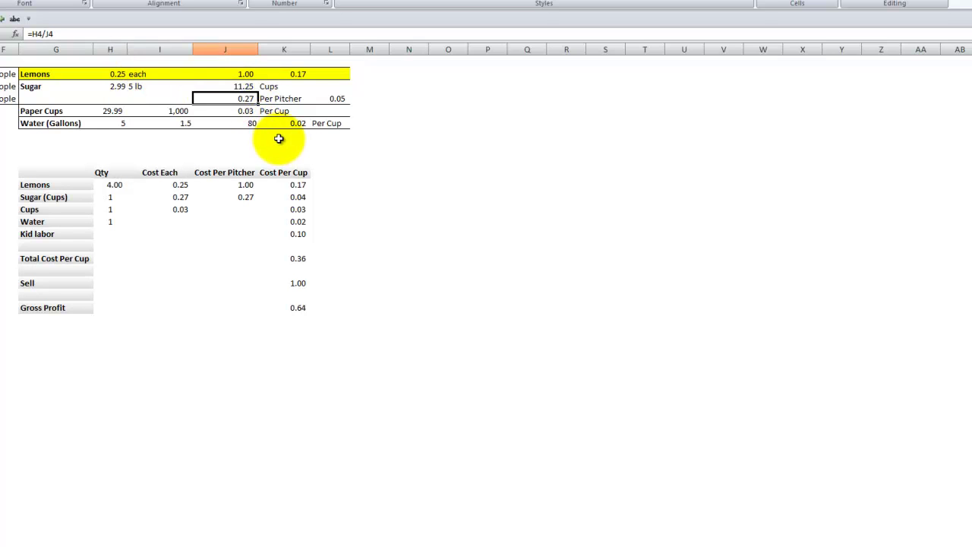
pyautogui.hotkey('alt', 'Tab')
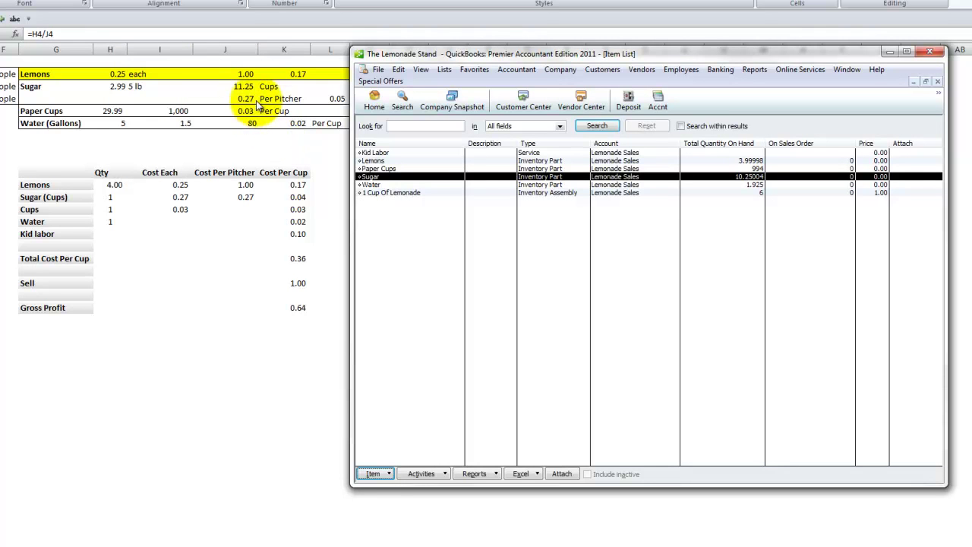
# Step: Open the Water inventory item from the Item List, check its cost, and close the item
pyautogui.click(368, 185)
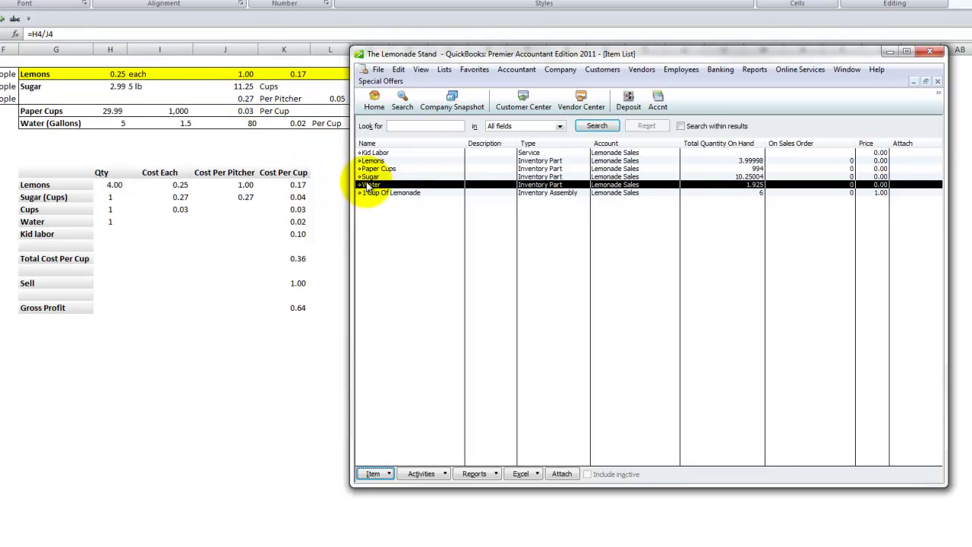
pyautogui.doubleClick(368, 184)
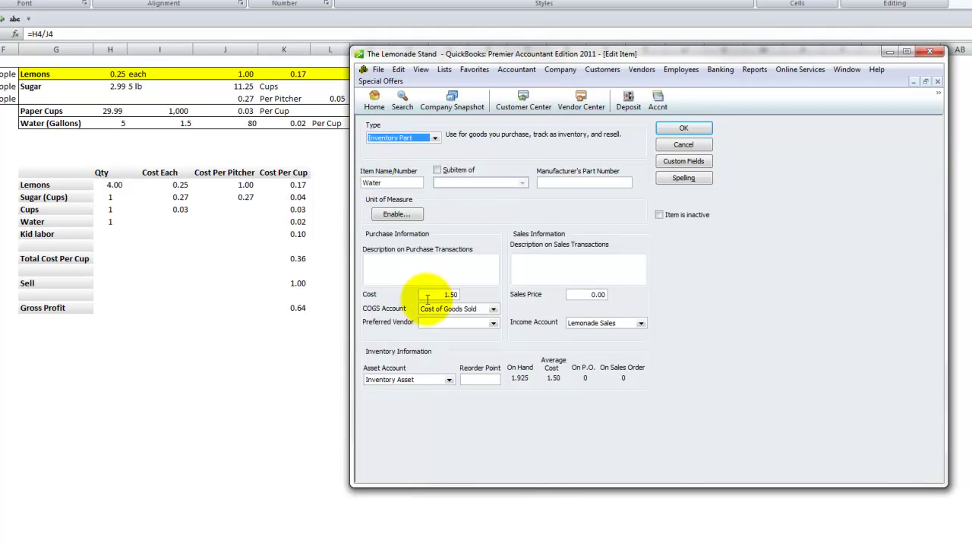
pyautogui.moveTo(434, 296); pyautogui.dragTo(467, 300)
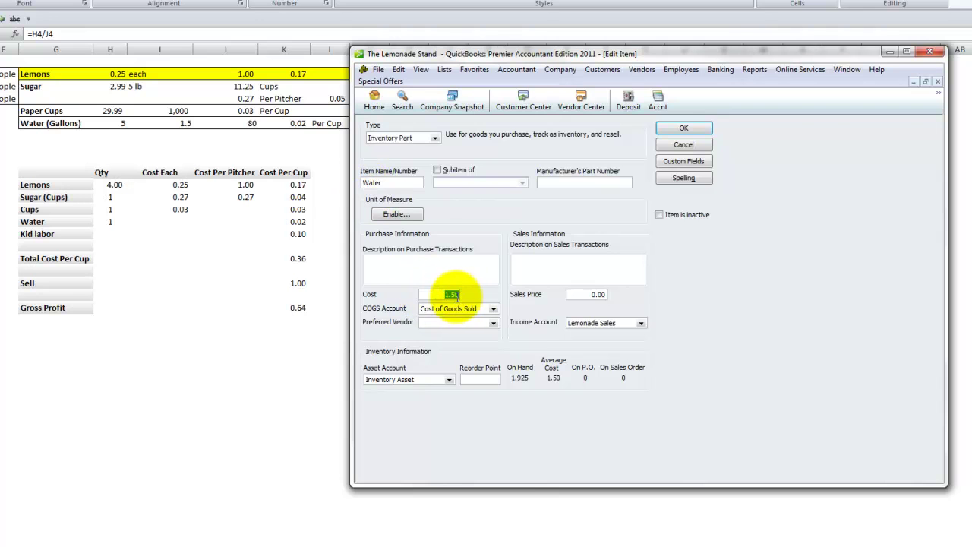
pyautogui.click(682, 128)
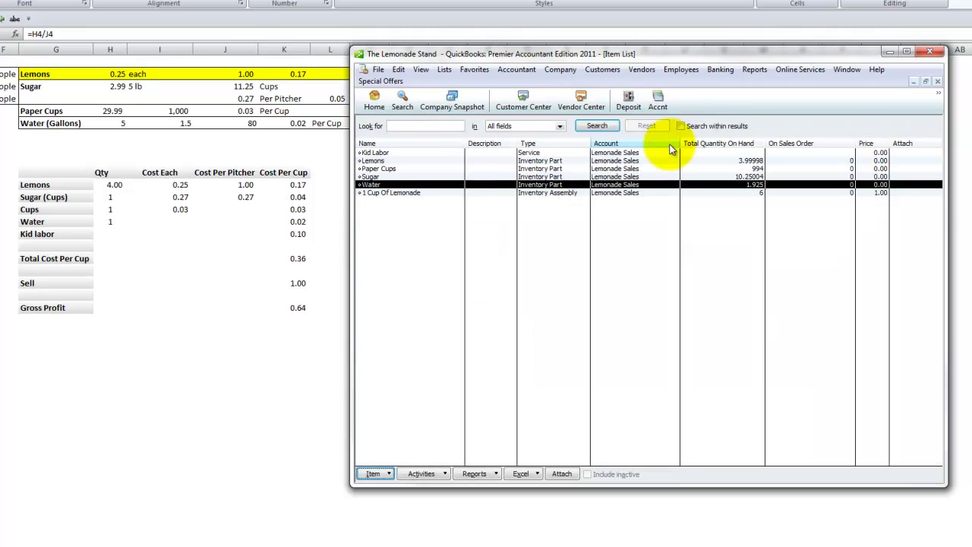
# Step: Open the 1 Cup Of Lemonade assembly item and review the quantities and costs in its bill of materials
pyautogui.click(411, 195)
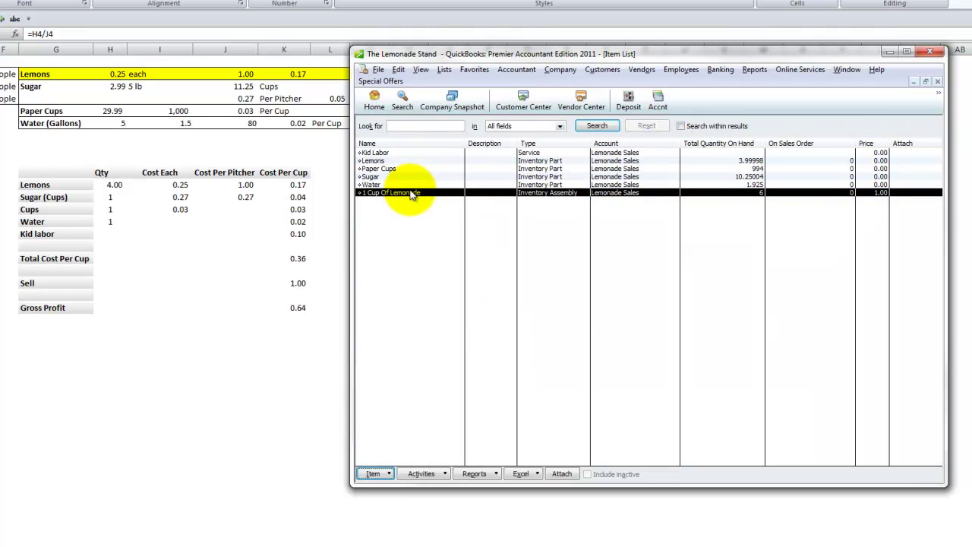
pyautogui.doubleClick(410, 195)
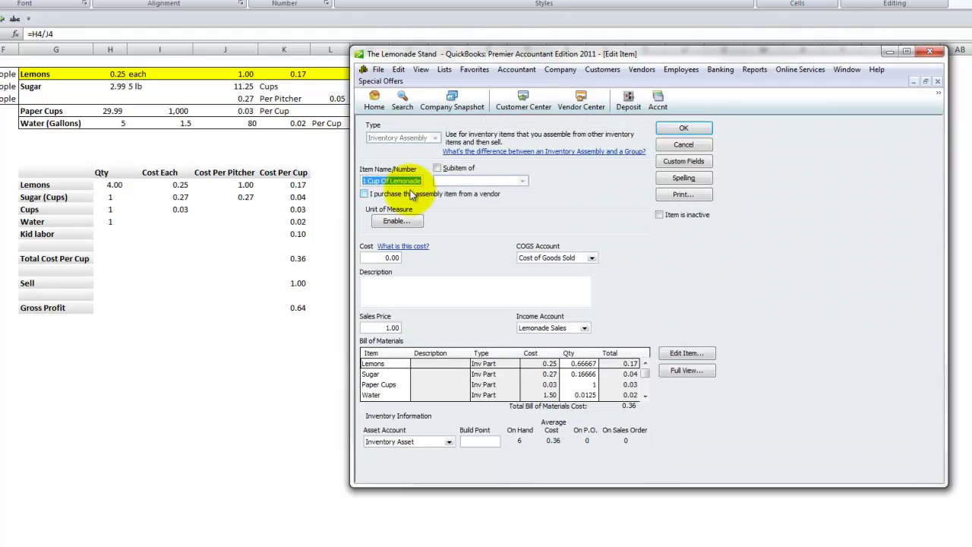
pyautogui.press('Tab')
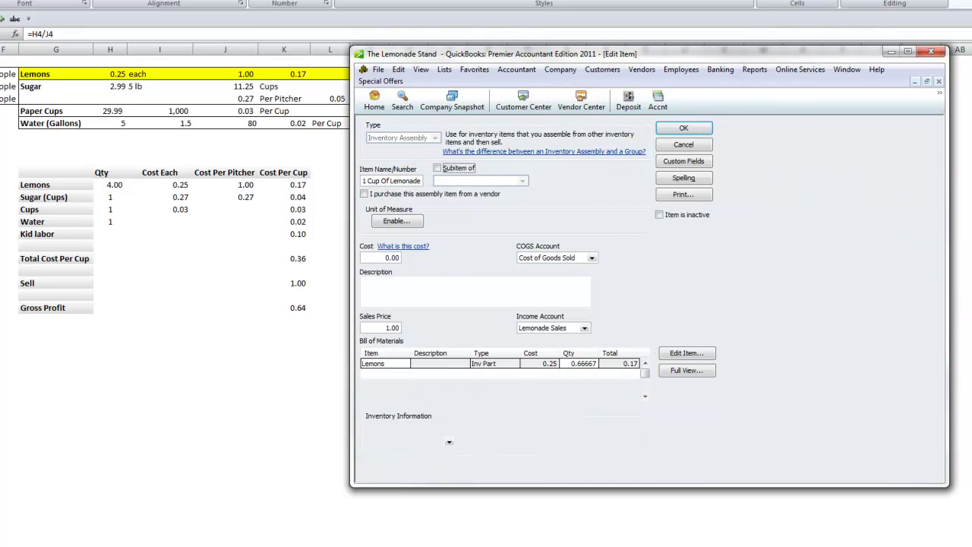
pyautogui.click(398, 352)
pyautogui.press('Tab')
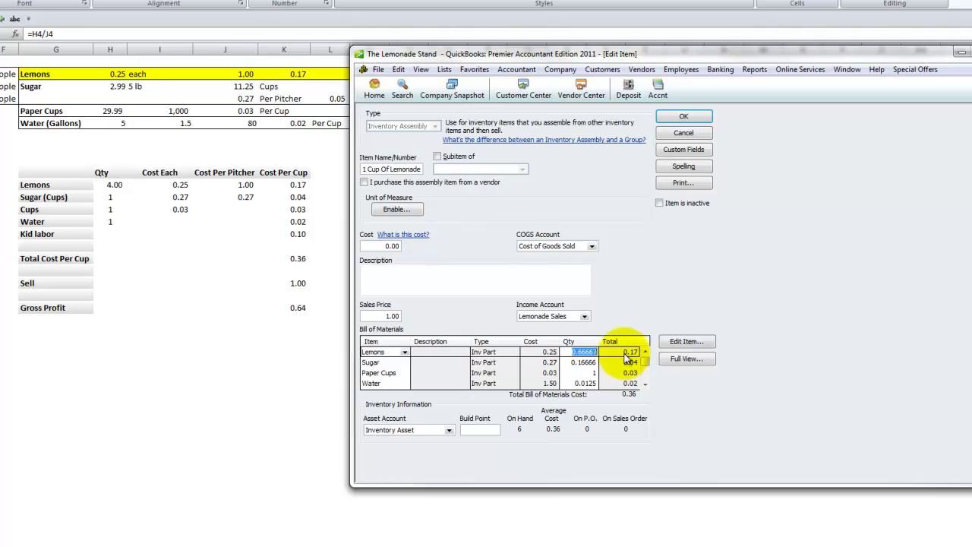
pyautogui.press('Down')
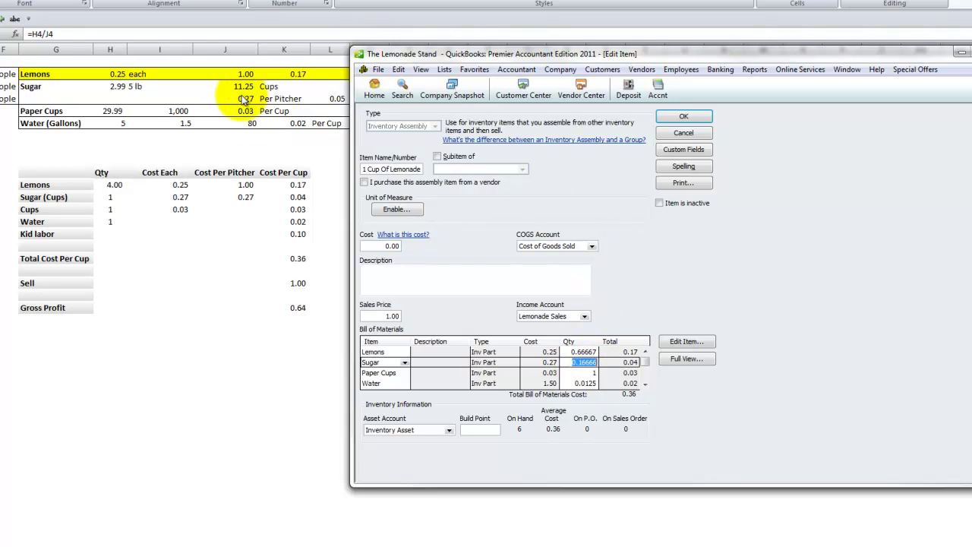
pyautogui.click(583, 373)
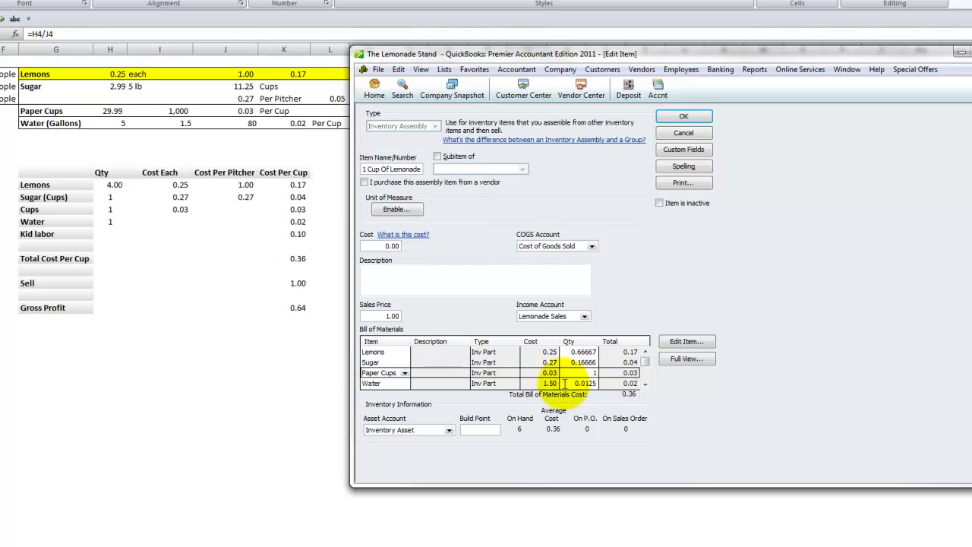
pyautogui.click(576, 383)
pyautogui.scroll(-2, 632, 389)
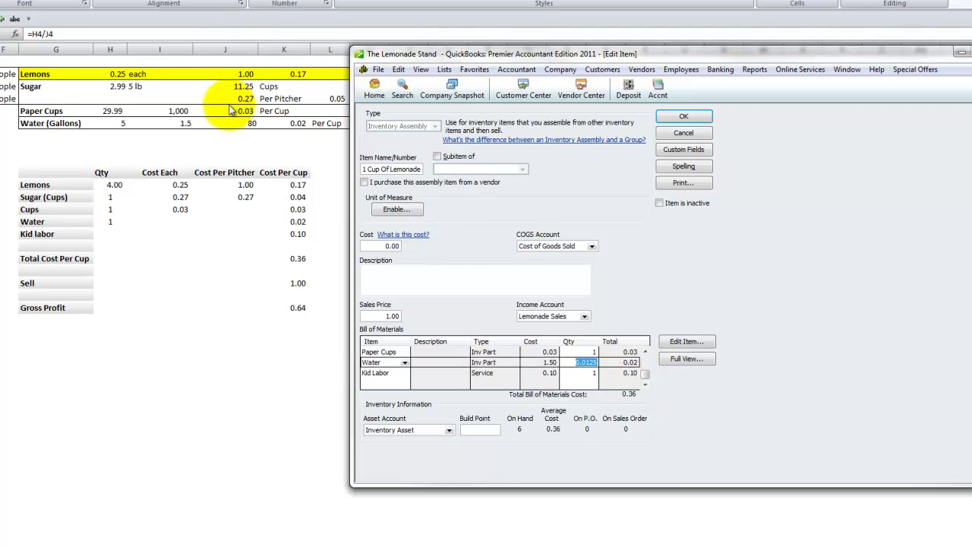
# Step: Check the water cup-count formula in the Excel worksheet, compare it with the assembly's Water and Kid Labor quantities in QuickBooks, and close the item
pyautogui.click(251, 119)
pyautogui.click(256, 124)
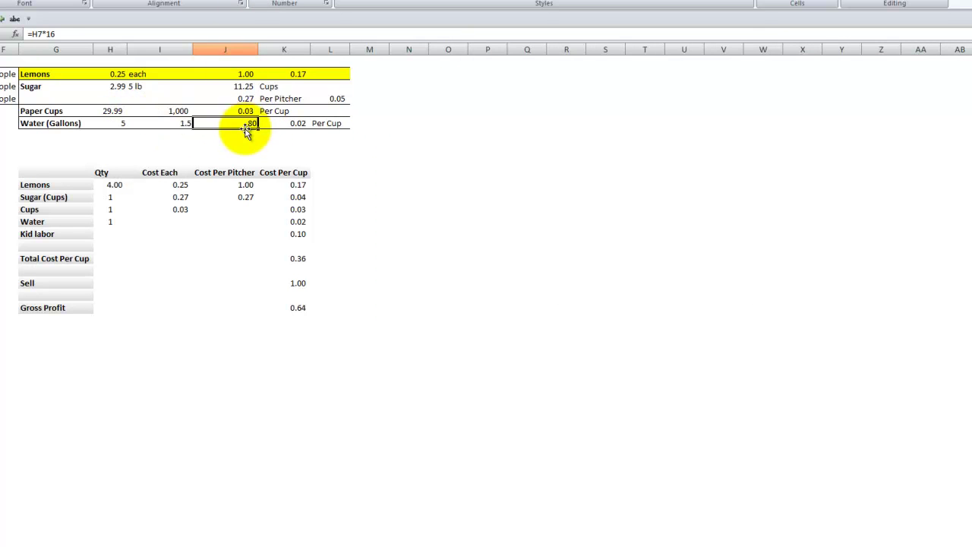
pyautogui.hotkey('alt', 'Tab')
pyautogui.click(585, 363)
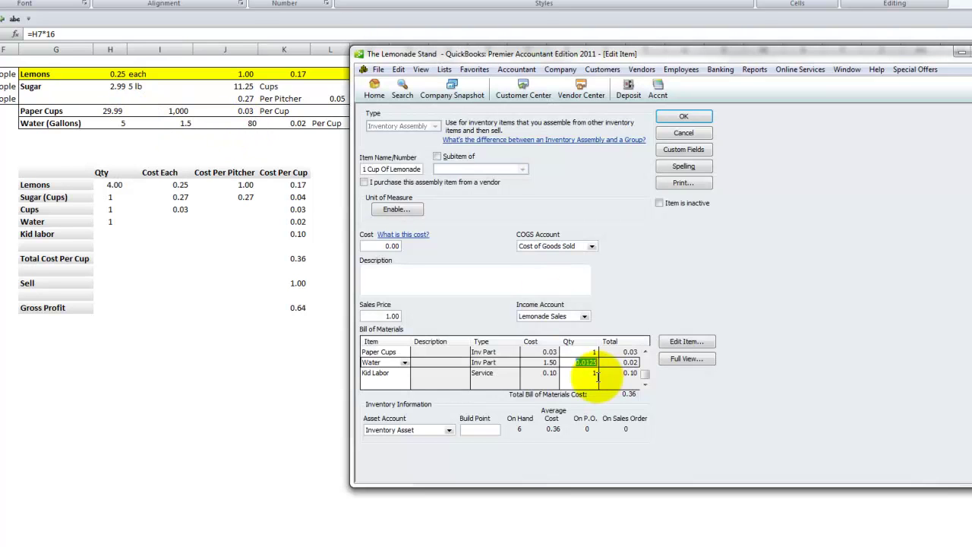
pyautogui.press('Tab')
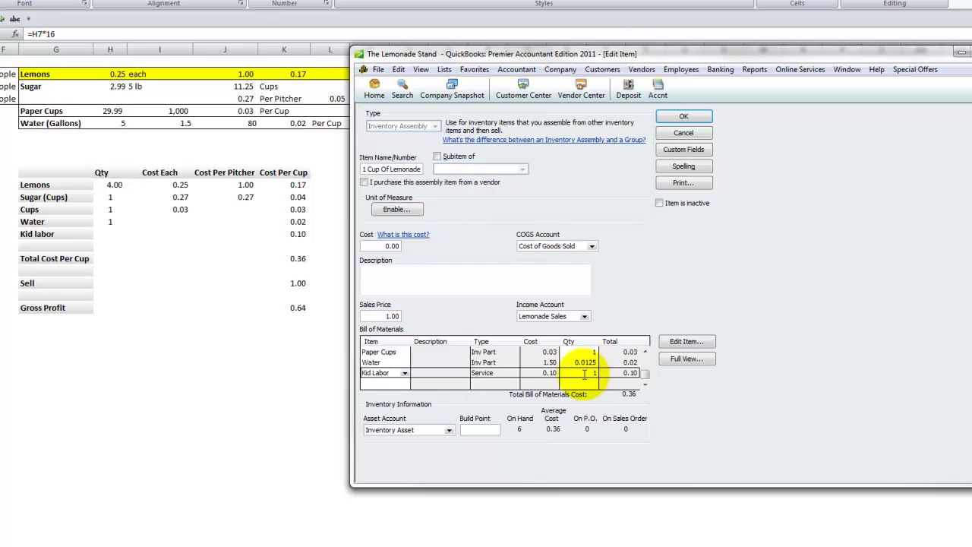
pyautogui.click(684, 118)
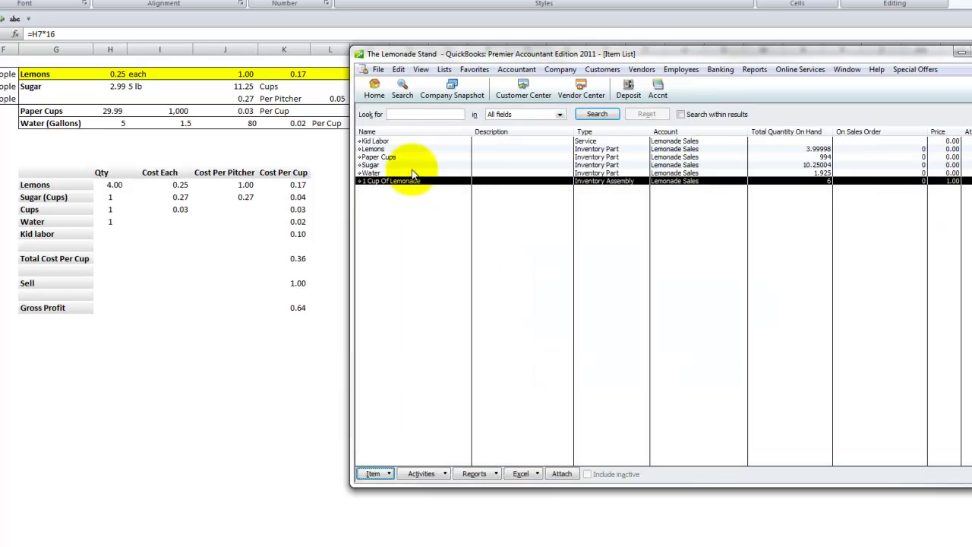
# Step: Open Write Checks, go back to the Local Grocery Store check dated 11/30/2010, and view its item lines
pyautogui.hotkey('ctrl', 'w')
pyautogui.click(379, 112)
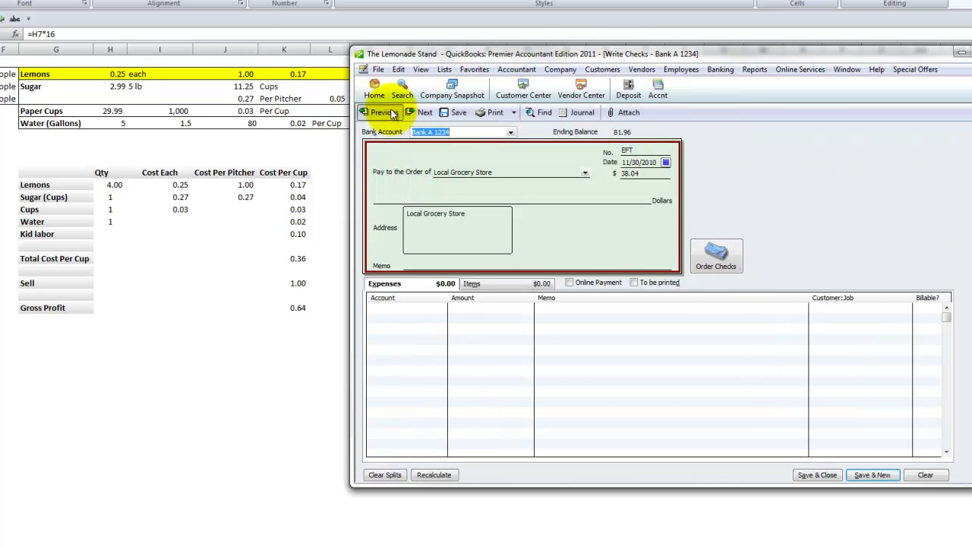
pyautogui.click(629, 151)
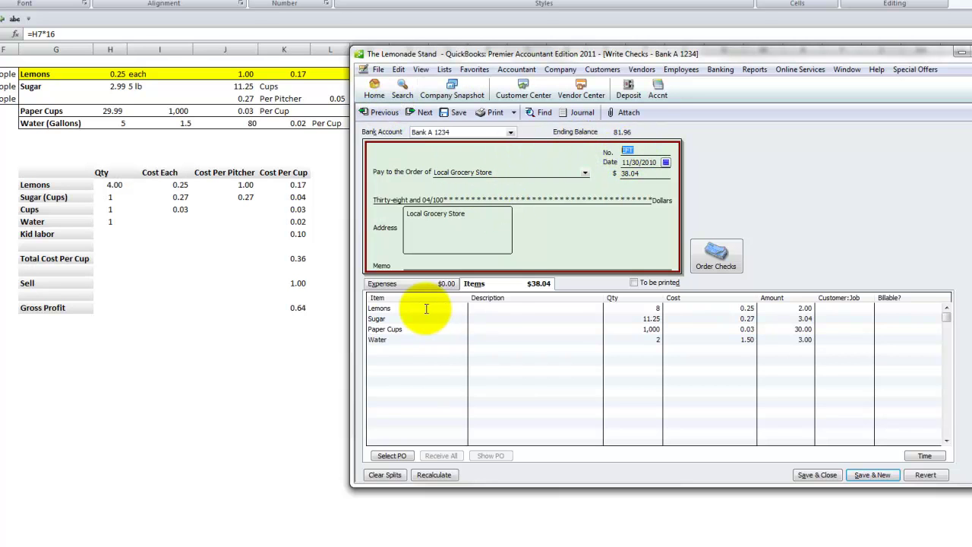
pyautogui.click(440, 286)
pyautogui.click(475, 284)
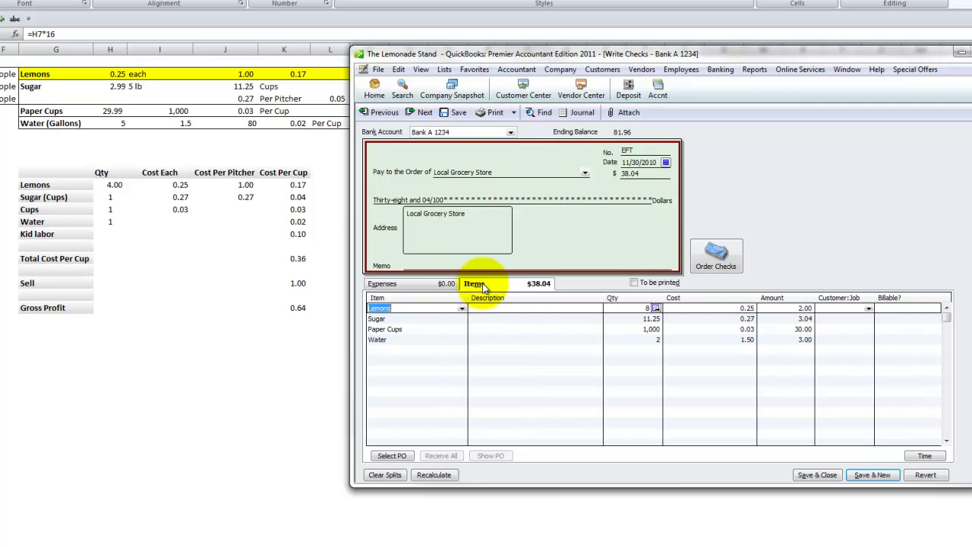
# Step: Review the quantity, cost and amount of the Lemons and Sugar lines on the check
pyautogui.click(413, 309)
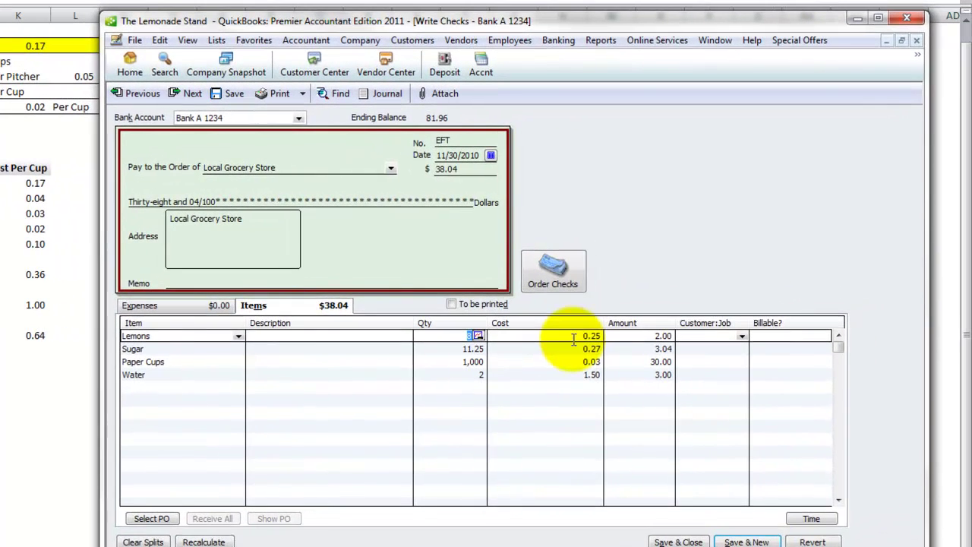
pyautogui.press('Tab')
pyautogui.press('Tab')
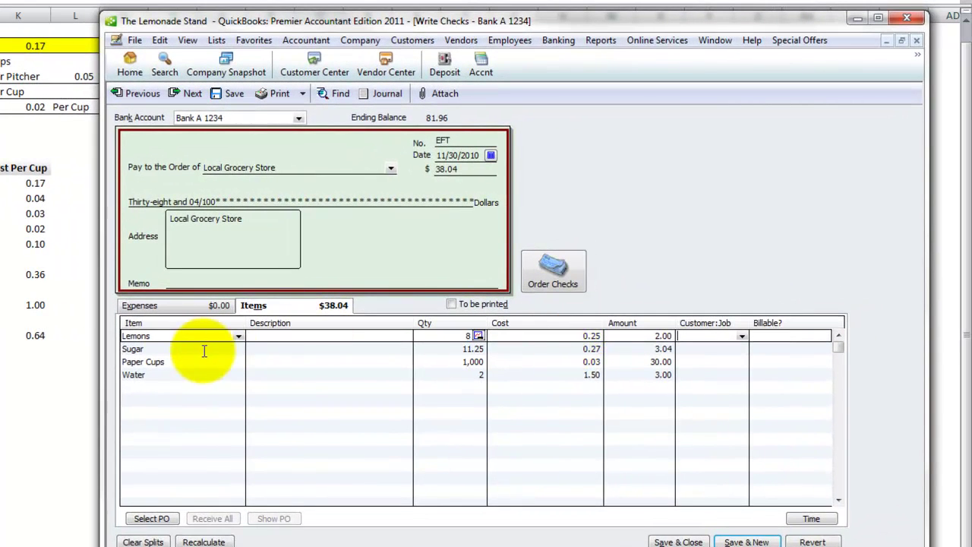
pyautogui.click(176, 346)
pyautogui.press('Tab')
pyautogui.press('Tab')
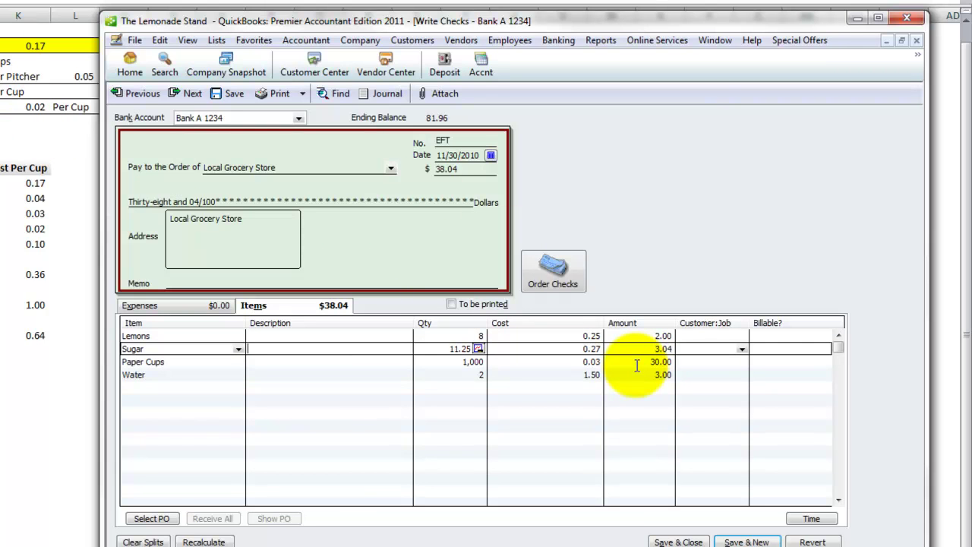
pyautogui.press('Tab')
pyautogui.press('Tab')
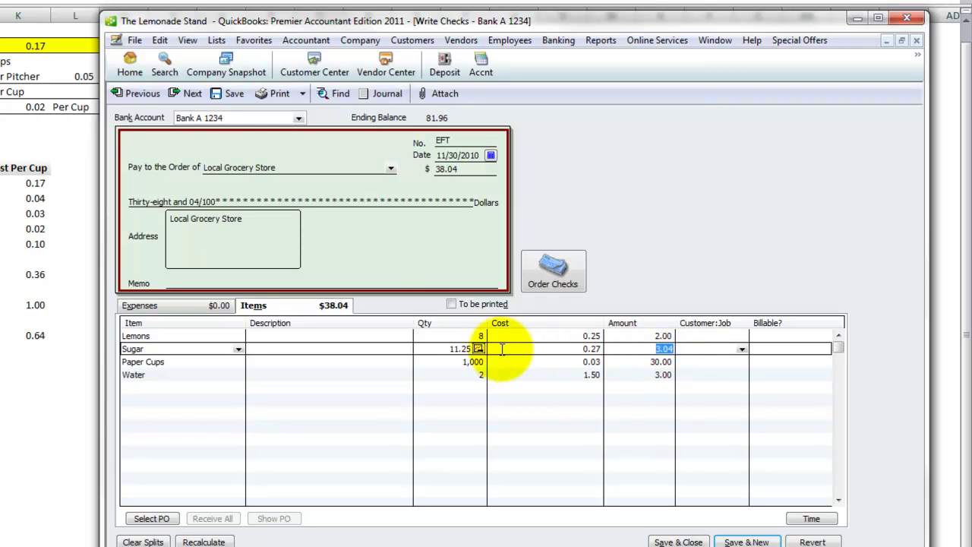
# Step: Set the quantity of the Sugar line on the check to 11
pyautogui.click(684, 349)
pyautogui.hotkey('shift', 'Tab')
pyautogui.hotkey('shift', 'Tab')
pyautogui.hotkey('shift', 'Tab')
pyautogui.write('11')
pyautogui.press('Tab')
pyautogui.press('Tab')
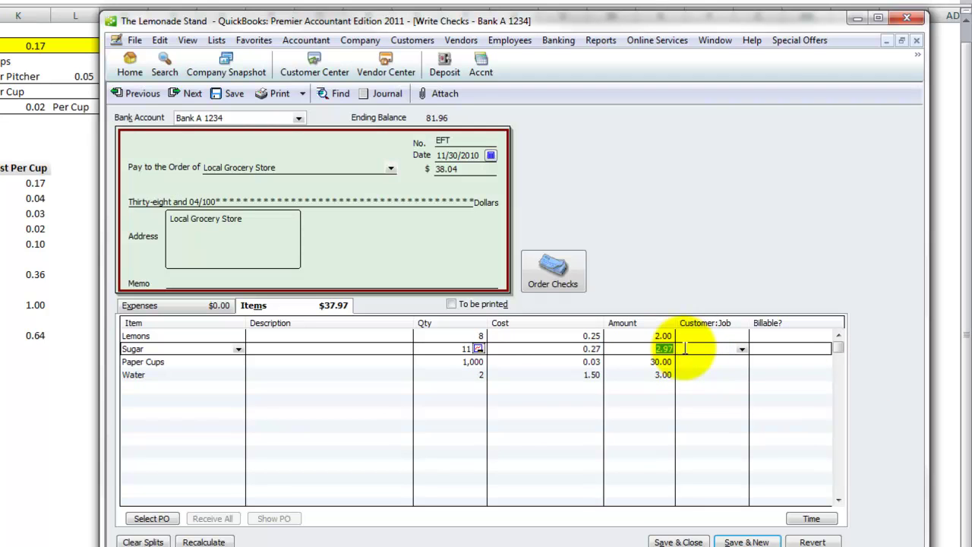
pyautogui.press('Tab')
pyautogui.press('Tab')
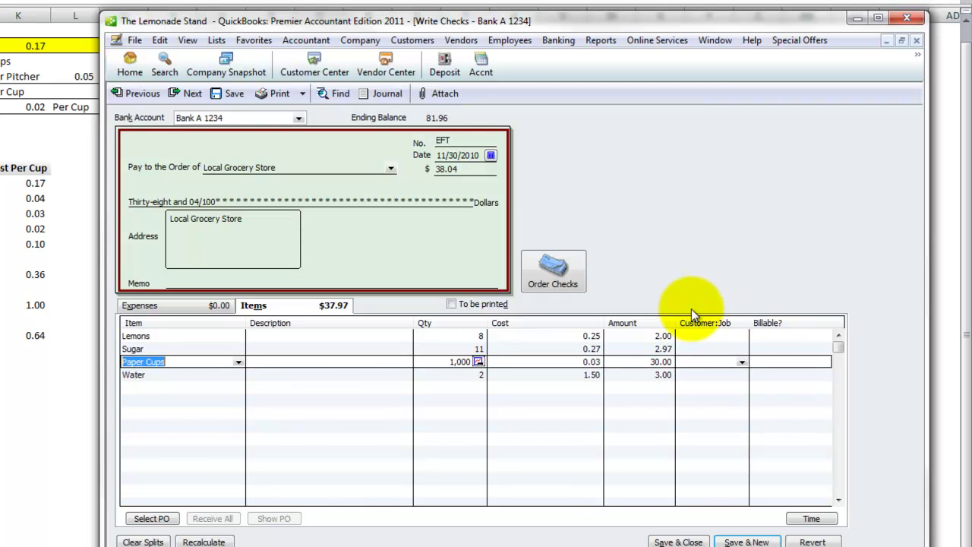
# Step: Set the cost of the Paper Cups line to 0.0299 and accept updating the item with the new cost
pyautogui.press('Tab')
pyautogui.press('Tab')
pyautogui.hotkey('shift', 'Tab')
pyautogui.press('Tab')
pyautogui.write('.0')
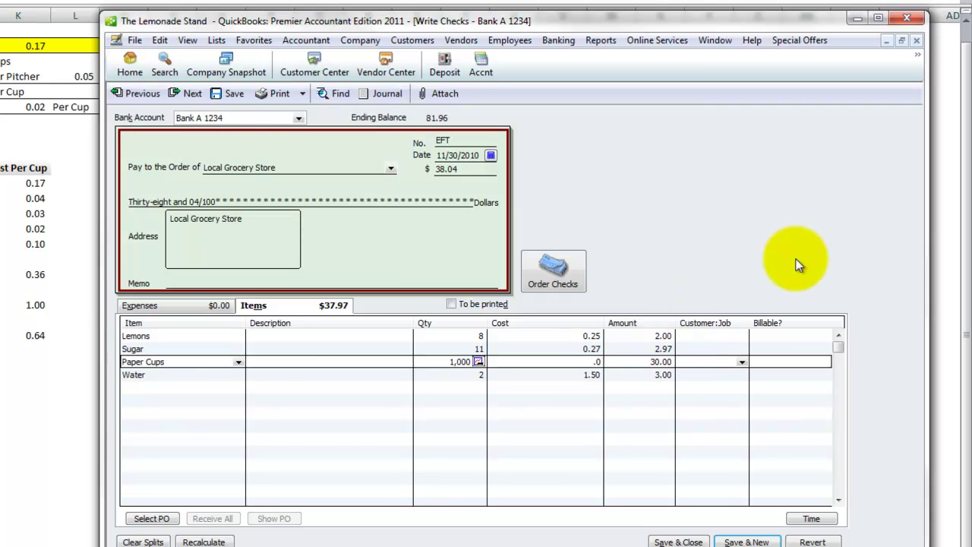
pyautogui.press('Tab')
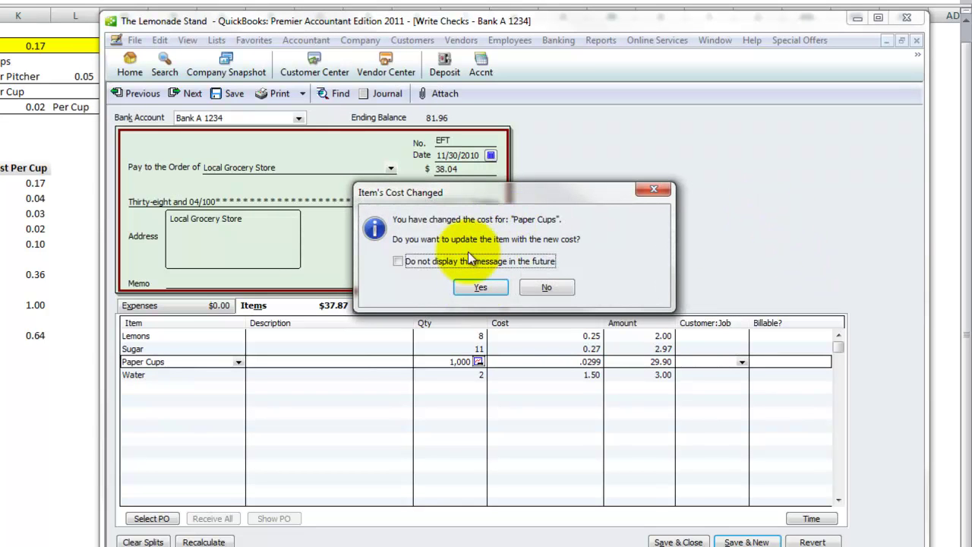
pyautogui.click(487, 289)
pyautogui.press('Tab')
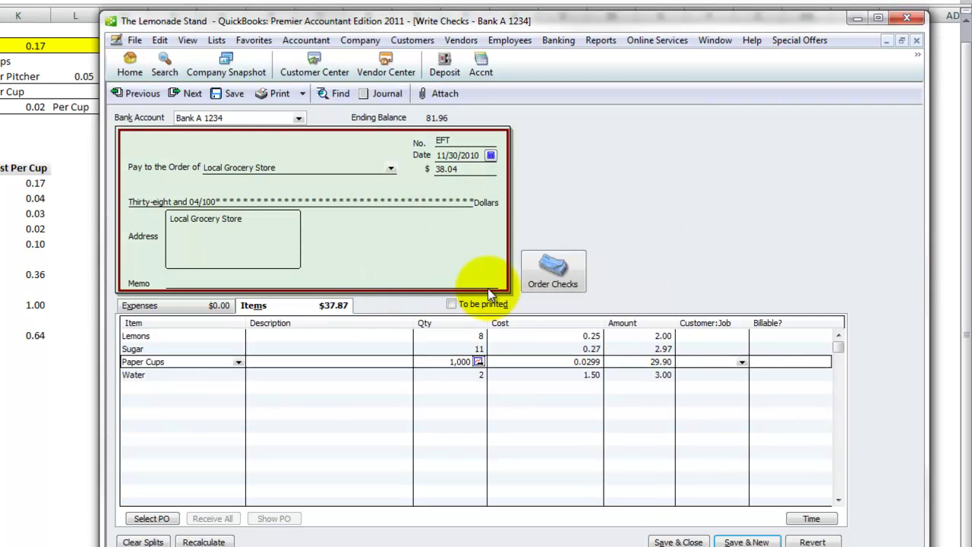
# Step: Refine the Paper Cups line's cost to 0.02999 and update the item with that cost as well
pyautogui.click(573, 362)
pyautogui.write('9')
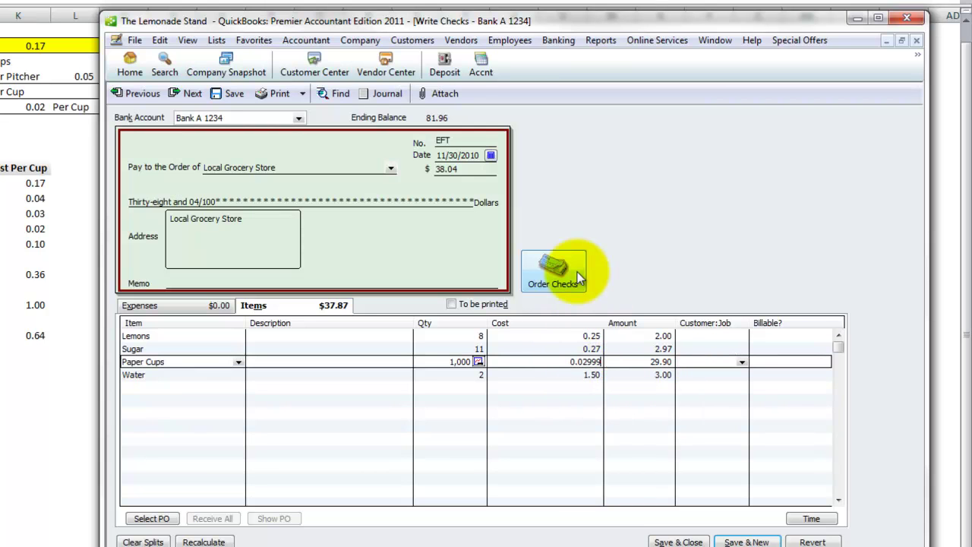
pyautogui.press('Tab')
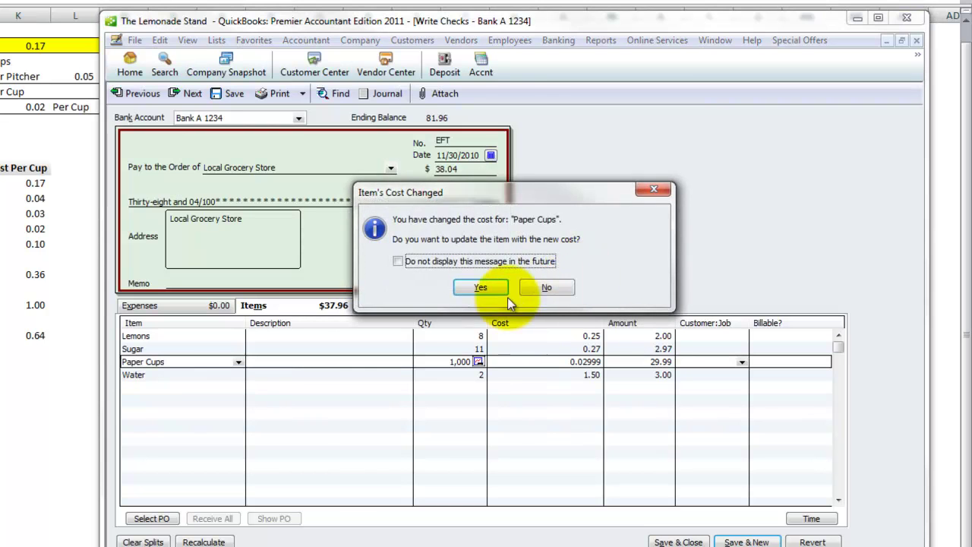
pyautogui.click(481, 288)
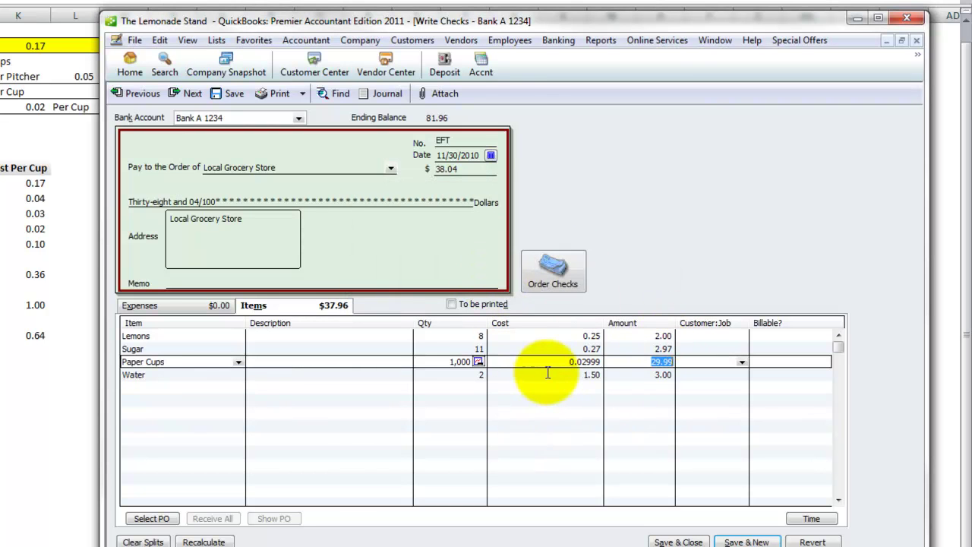
# Step: Review the quantity, cost and amount of the Water line on the check
pyautogui.press('Tab')
pyautogui.press('Tab')
pyautogui.press('Tab')
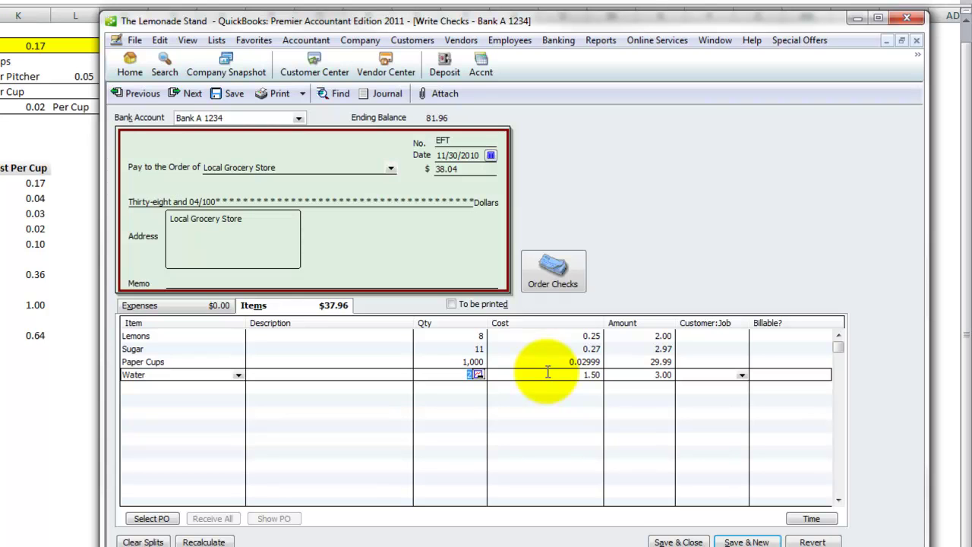
pyautogui.click(548, 370)
pyautogui.press('Tab')
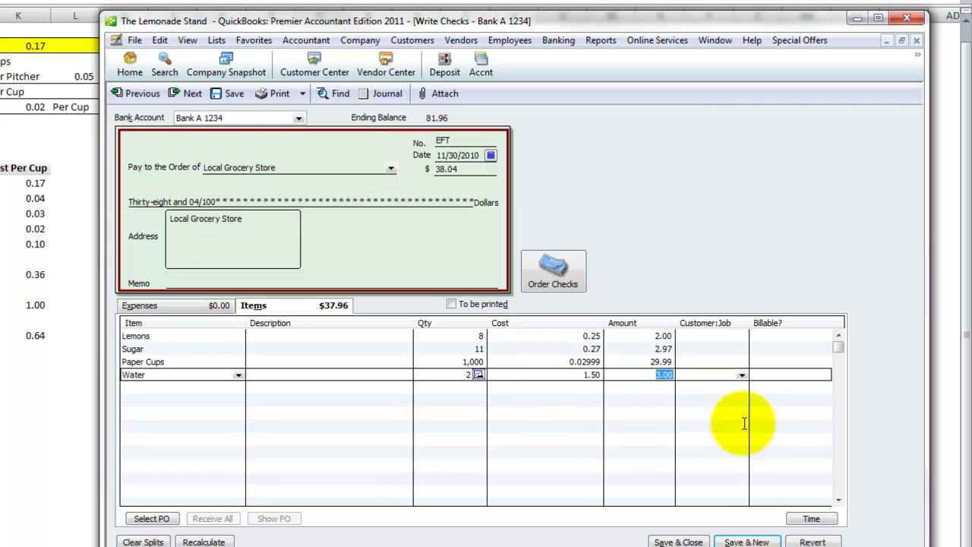
# Step: Try to save and close the changed check, and recalculate its amount from the item lines
pyautogui.click(678, 541)
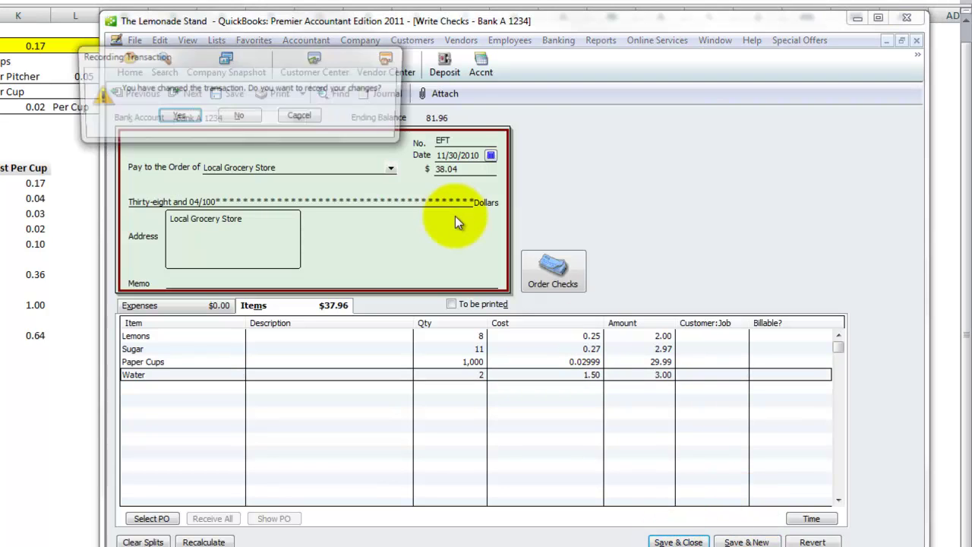
pyautogui.click(174, 119)
pyautogui.click(235, 126)
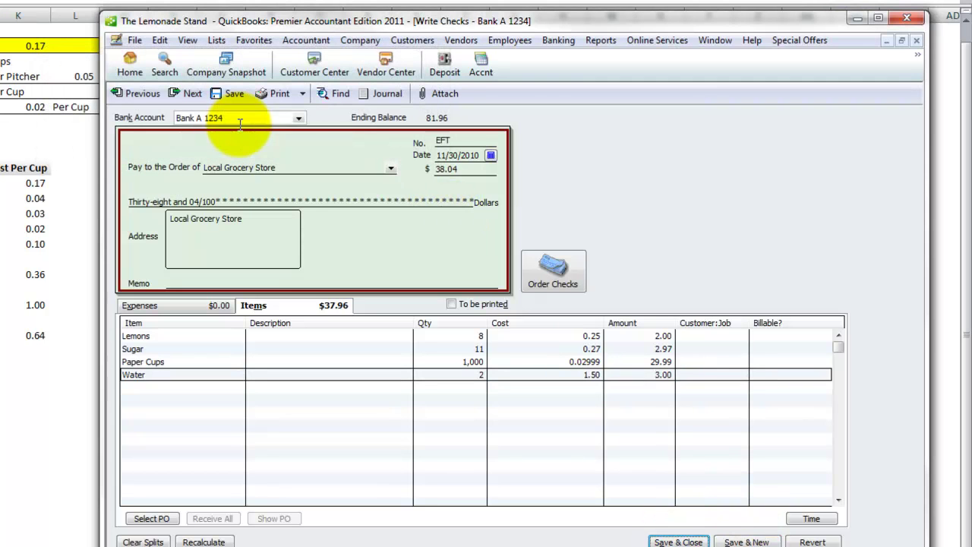
pyautogui.click(203, 541)
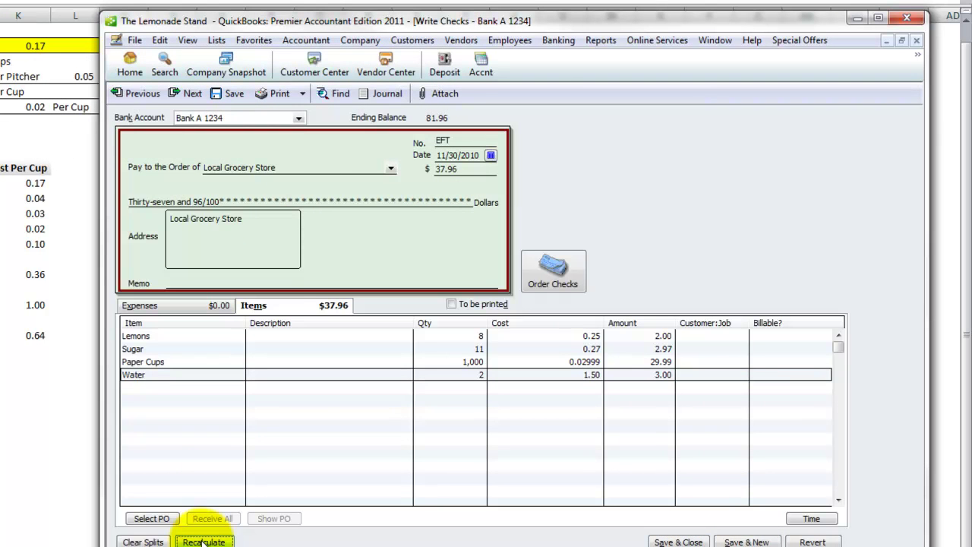
# Step: Save and close the Local Grocery Store check, recording the changes to the transaction
pyautogui.click(195, 335)
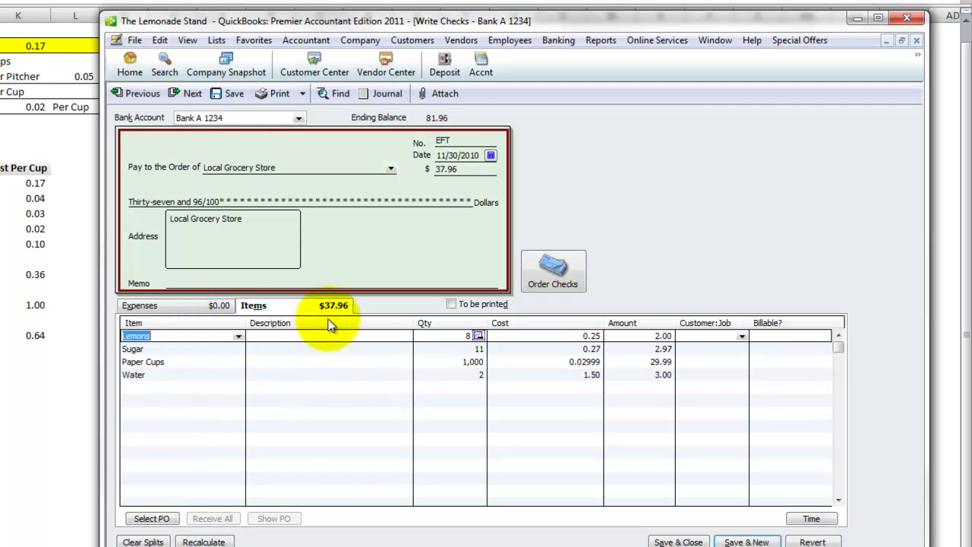
pyautogui.click(461, 167)
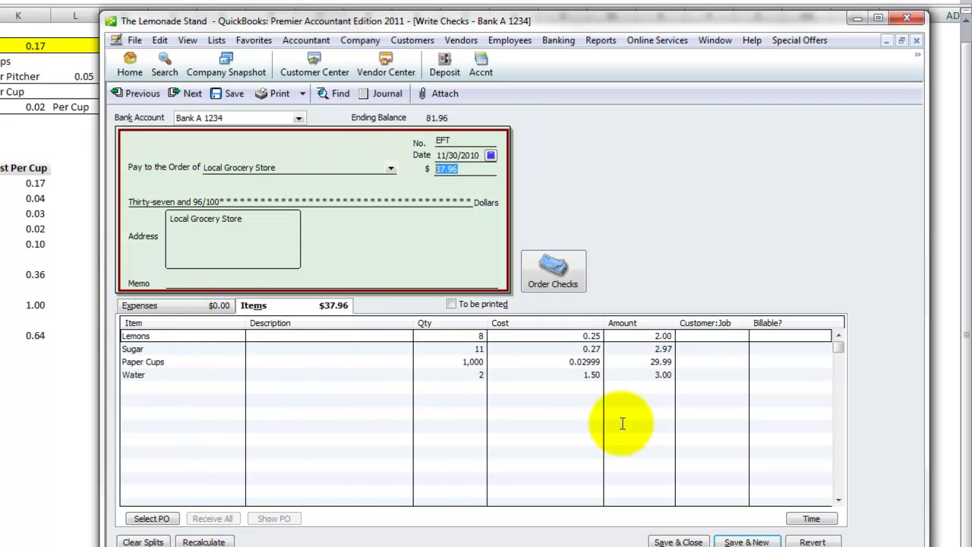
pyautogui.click(678, 542)
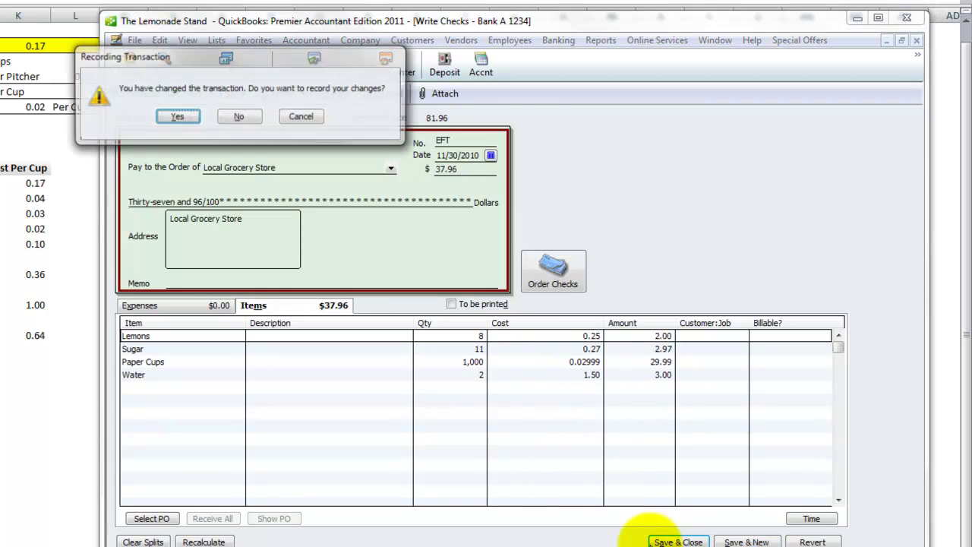
pyautogui.click(175, 116)
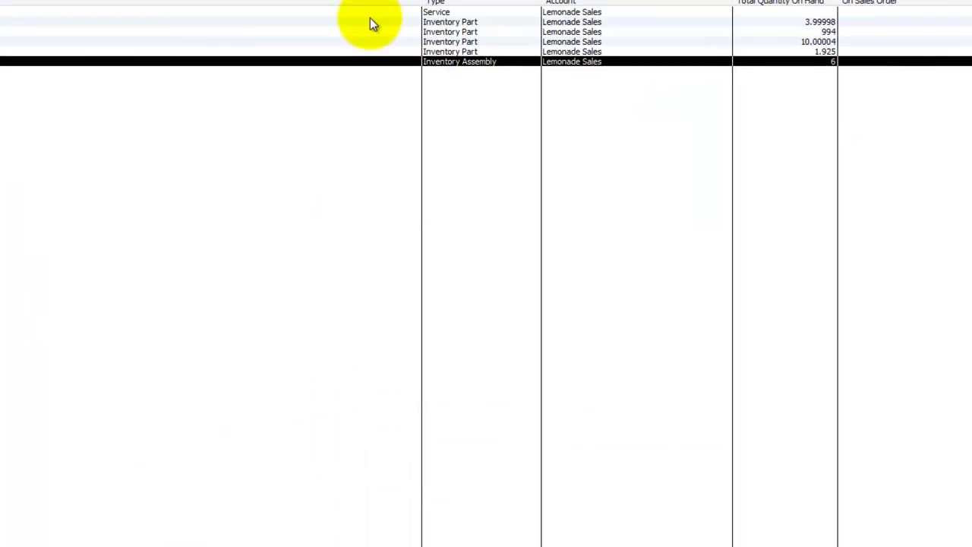
# Step: Check the maximum quantity of 1 Cup Of Lemonade that can be built, and close Build Assemblies without recording
pyautogui.click(356, 24)
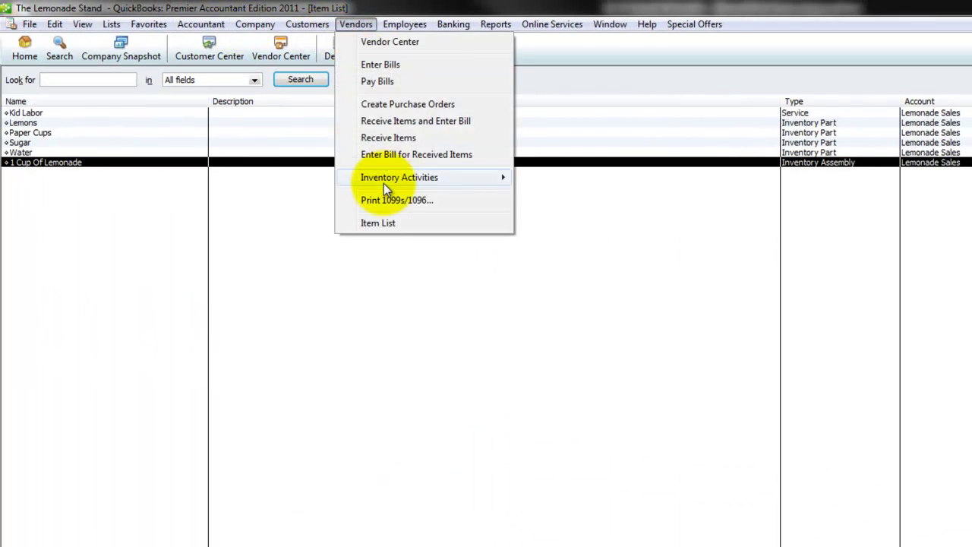
pyautogui.moveTo(384, 183)
pyautogui.click(548, 167)
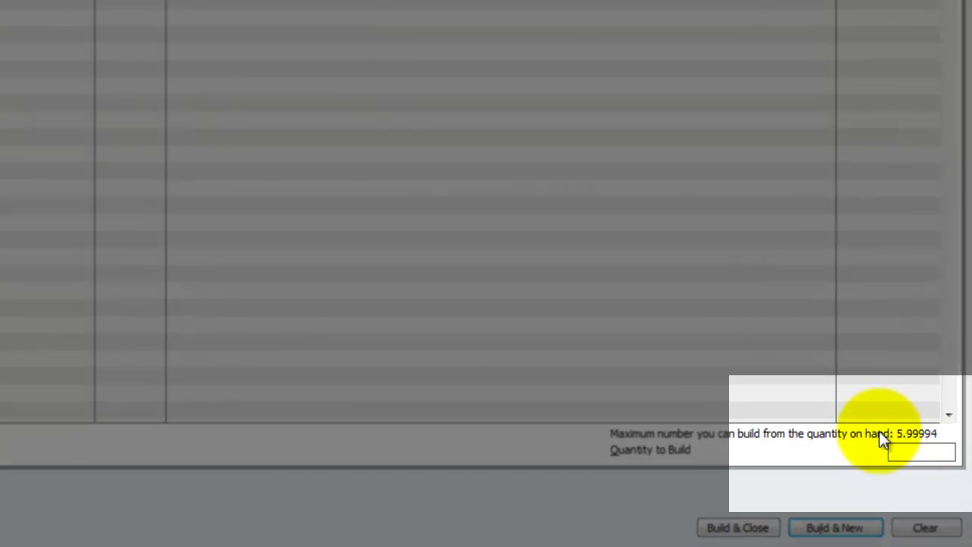
pyautogui.click(897, 451)
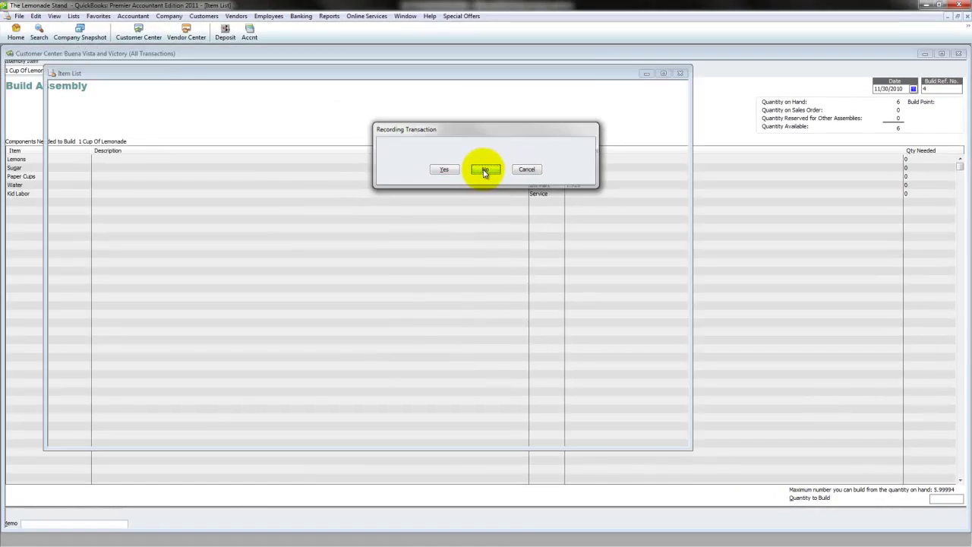
pyautogui.click(482, 169)
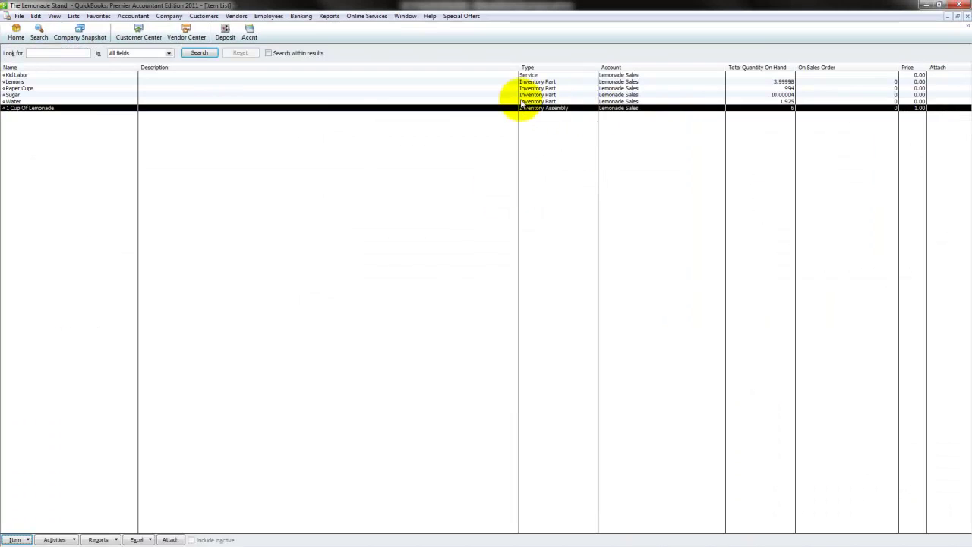
# Step: Reopen the Local Grocery Store check, review the quantities of Lemons, Sugar, Paper Cups and Water, and close it
pyautogui.hotkey('ctrl', 'w')
pyautogui.click(18, 50)
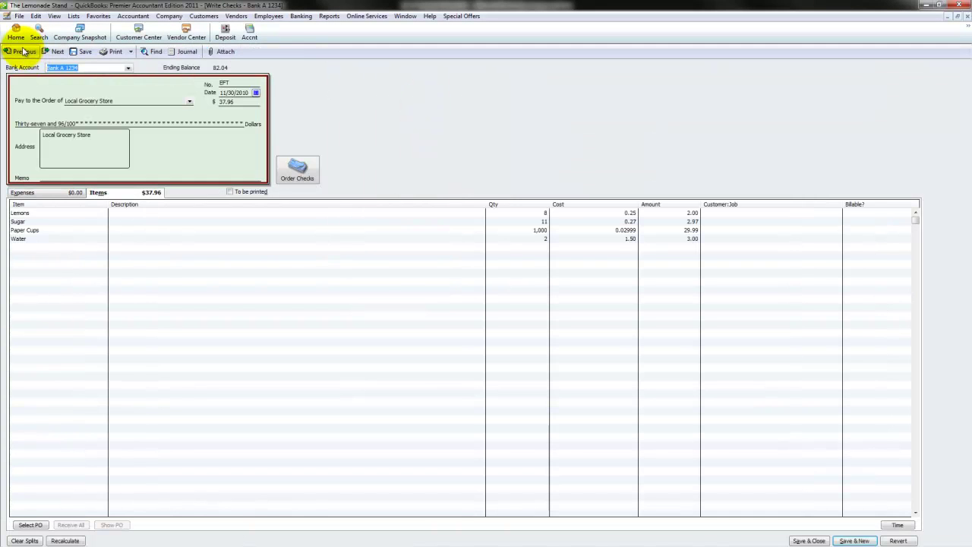
pyautogui.click(534, 214)
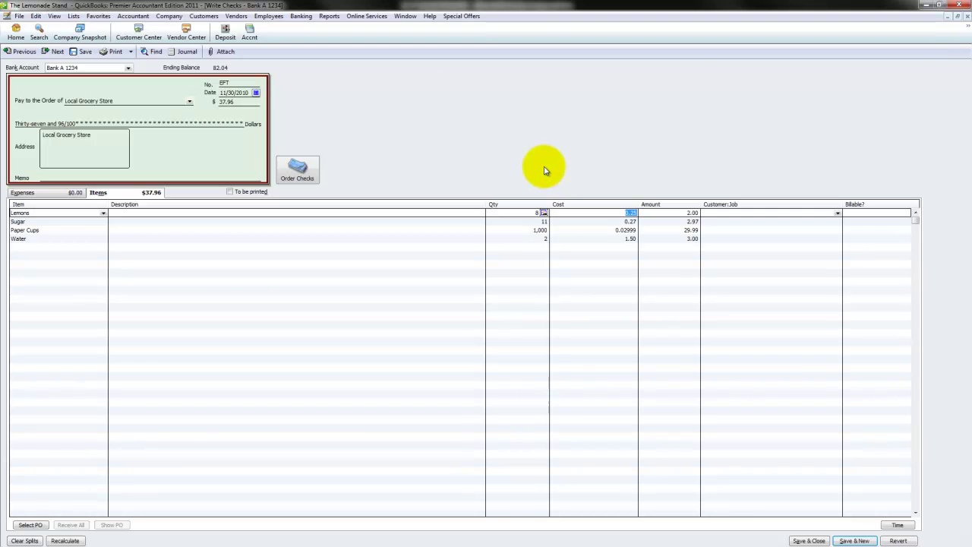
pyautogui.click(535, 222)
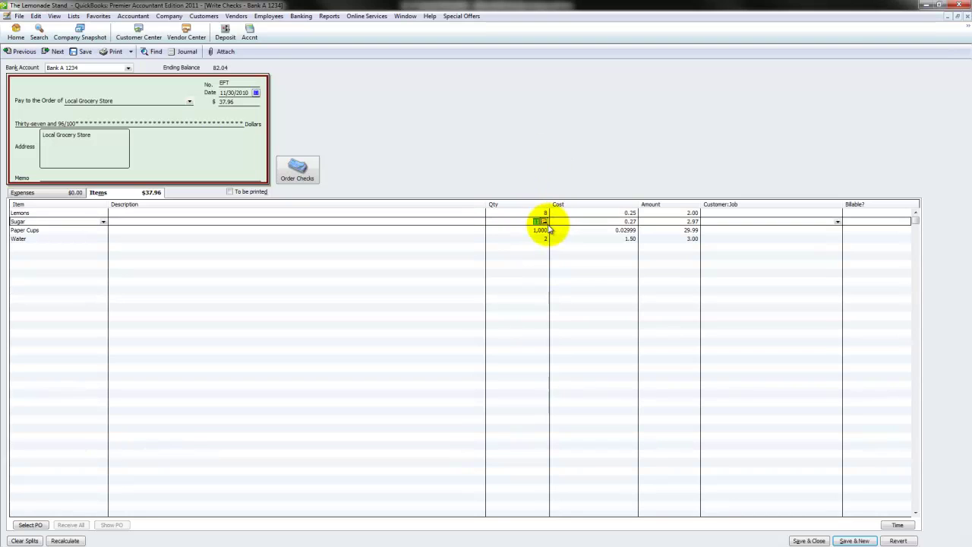
pyautogui.click(535, 229)
pyautogui.click(545, 238)
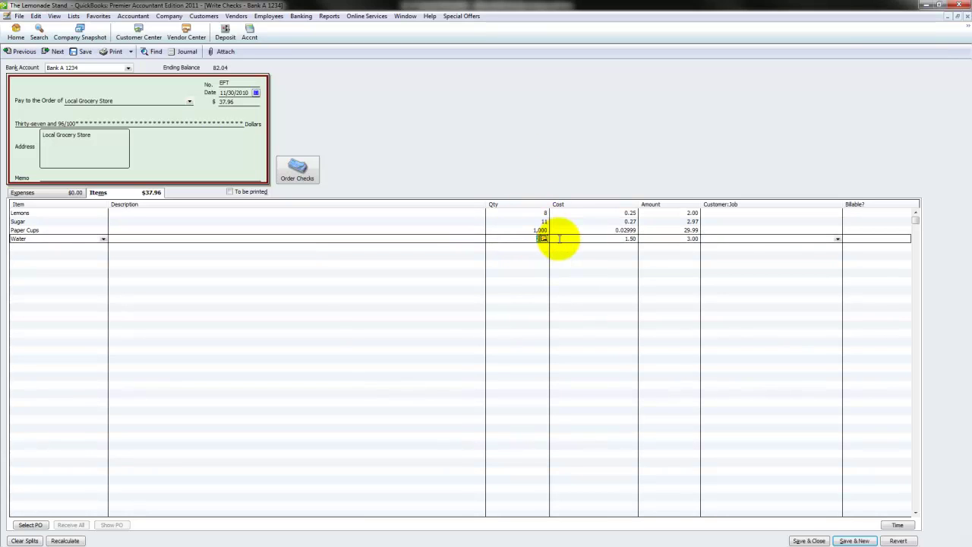
pyautogui.click(959, 16)
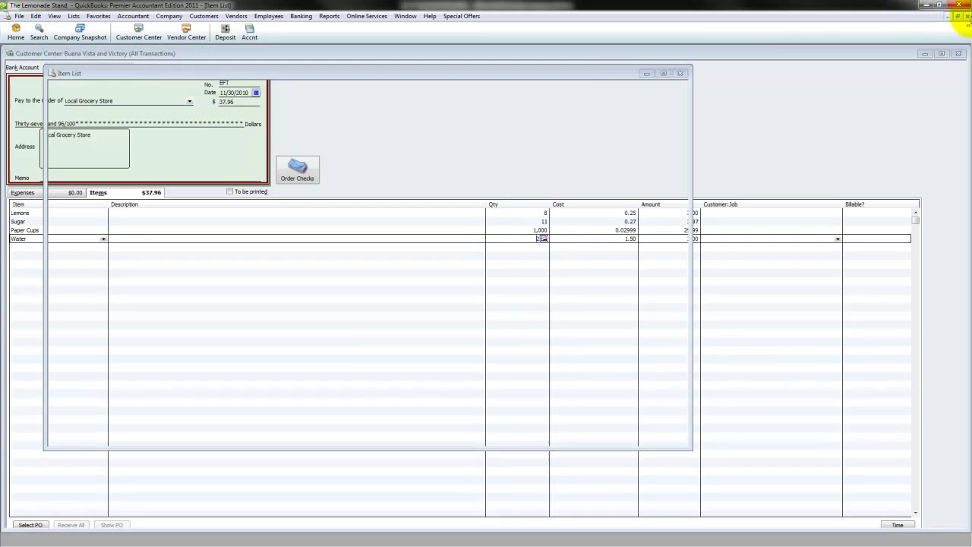
pyautogui.press('Escape')
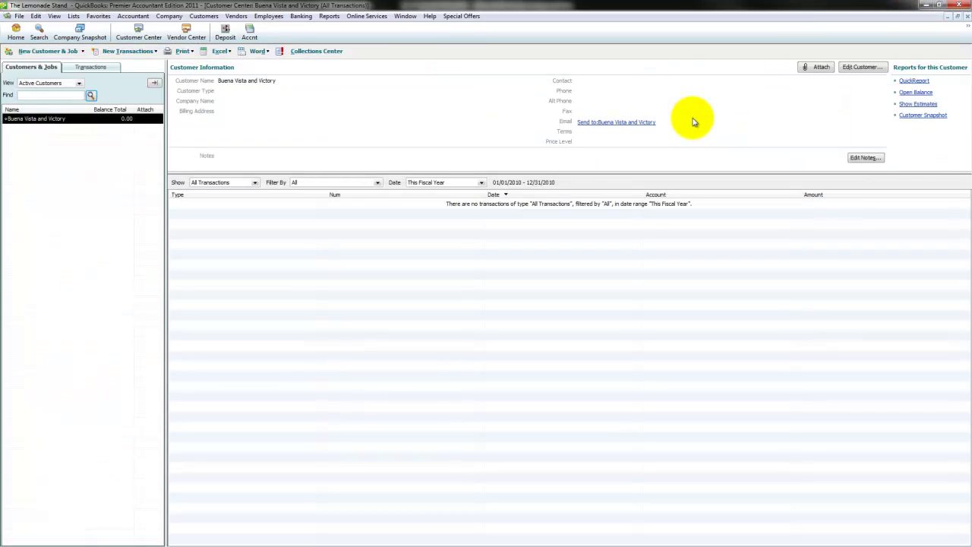
pyautogui.press('Escape')
# Step: Go to the previous build of 1 Cup Of Lemonade, reference no. 3, and delete it
pyautogui.click(236, 16)
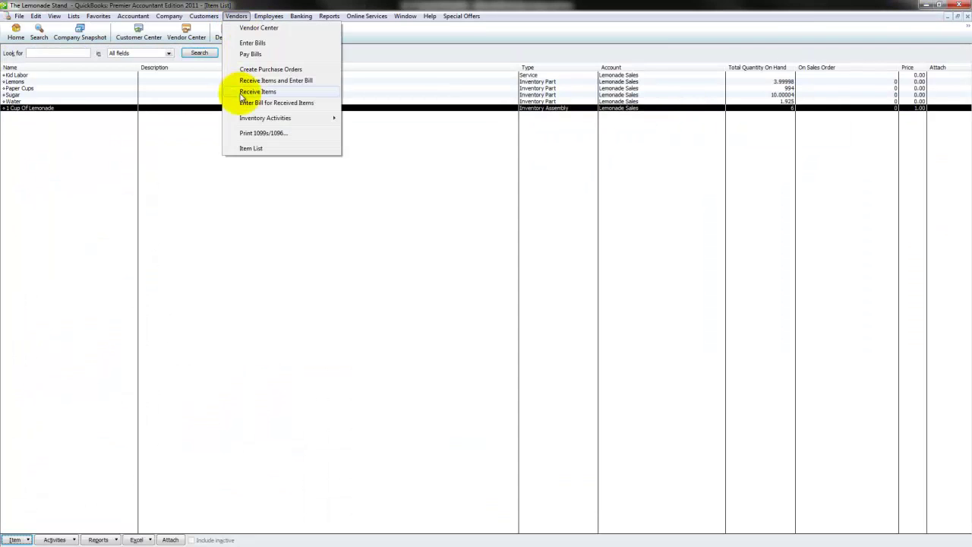
pyautogui.moveTo(270, 120)
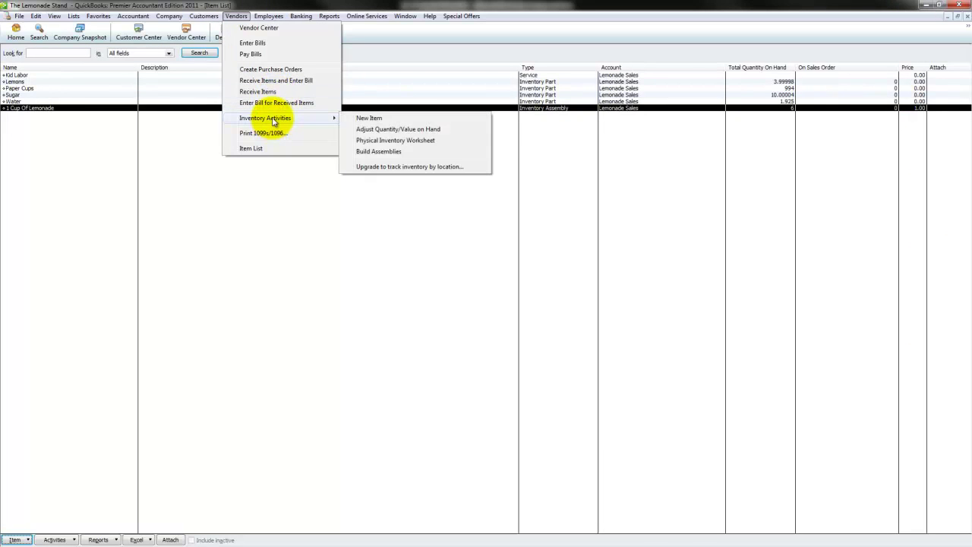
pyautogui.click(374, 157)
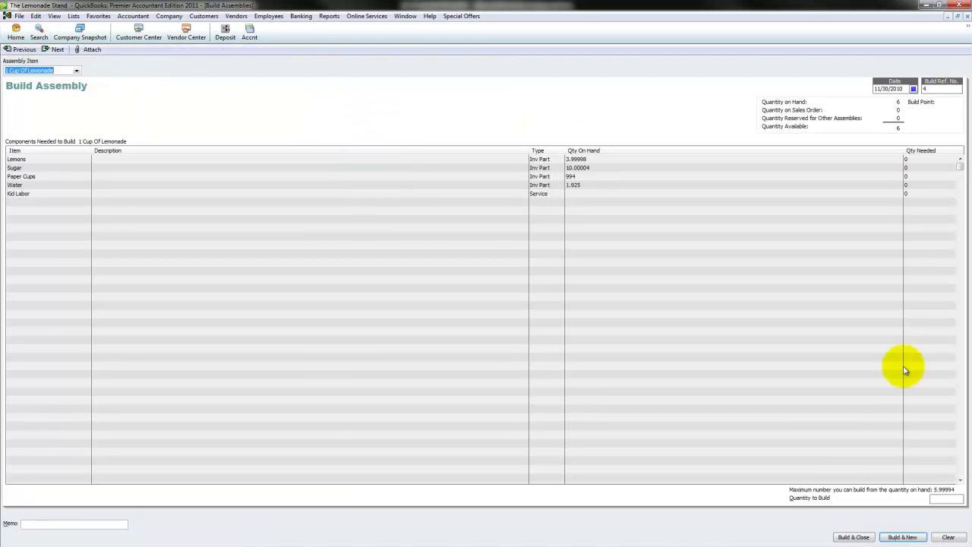
pyautogui.click(948, 537)
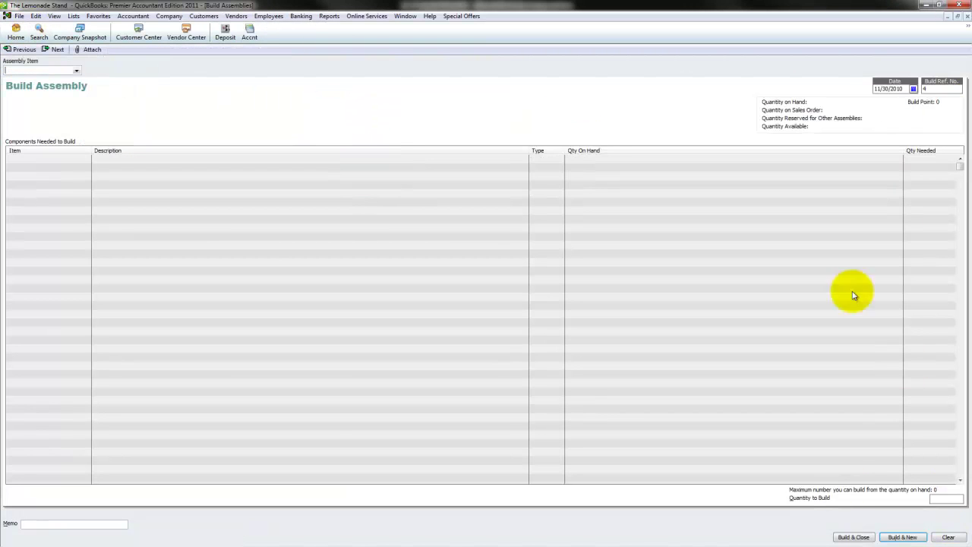
pyautogui.click(15, 50)
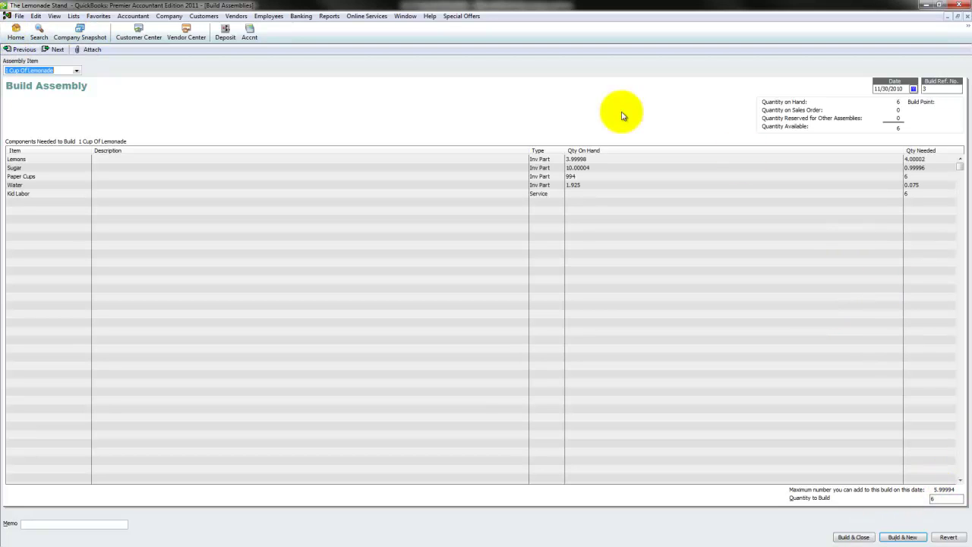
pyautogui.click(36, 16)
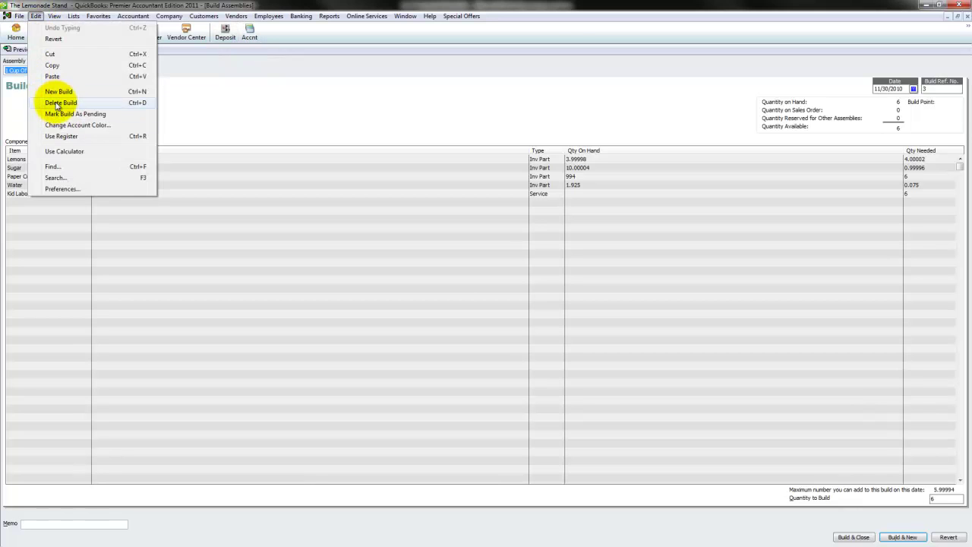
pyautogui.click(58, 103)
pyautogui.click(436, 170)
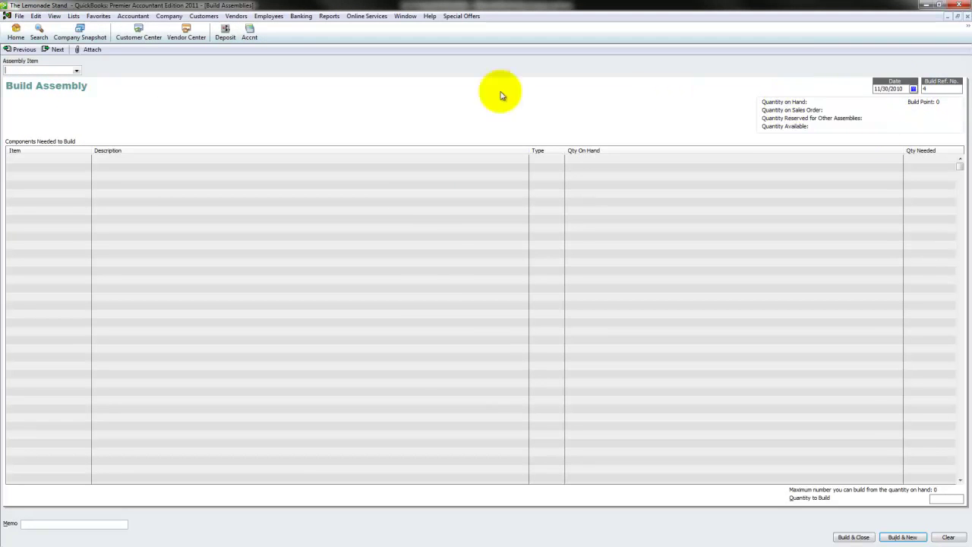
# Step: Look at the available assembly items without choosing one, and close all open windows
pyautogui.click(76, 70)
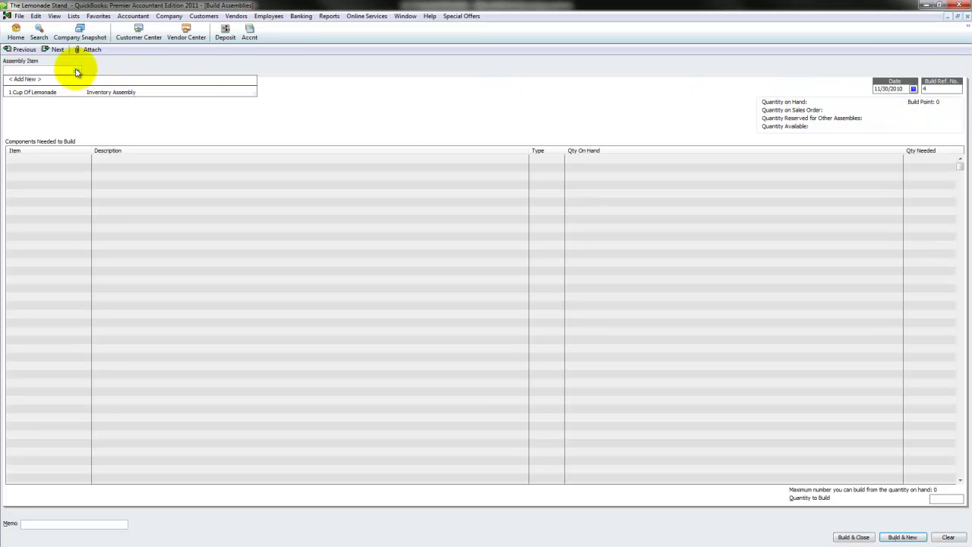
pyautogui.click(455, 141)
pyautogui.click(405, 16)
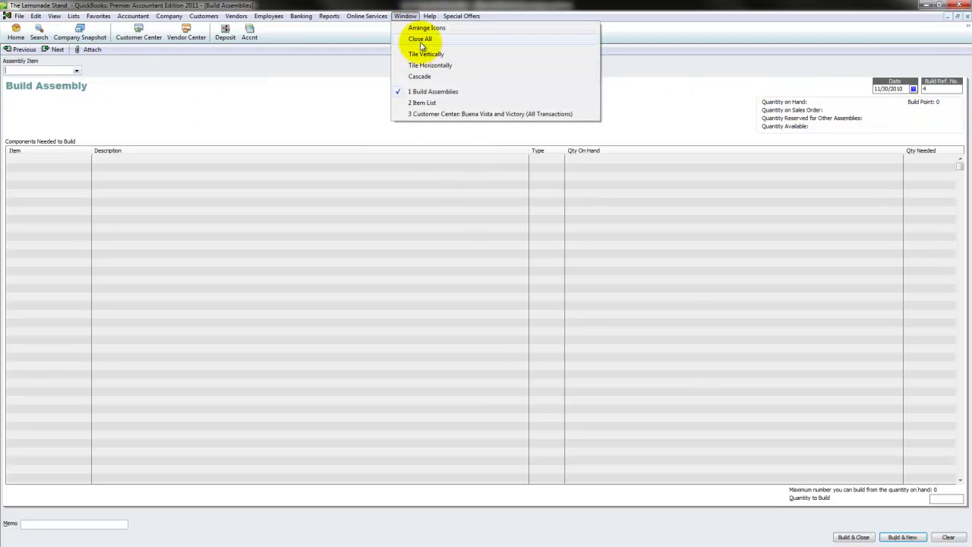
pyautogui.click(420, 41)
# Step: Start a new assembly build and choose 1 Cup Of Lemonade as the assembly item
pyautogui.click(225, 16)
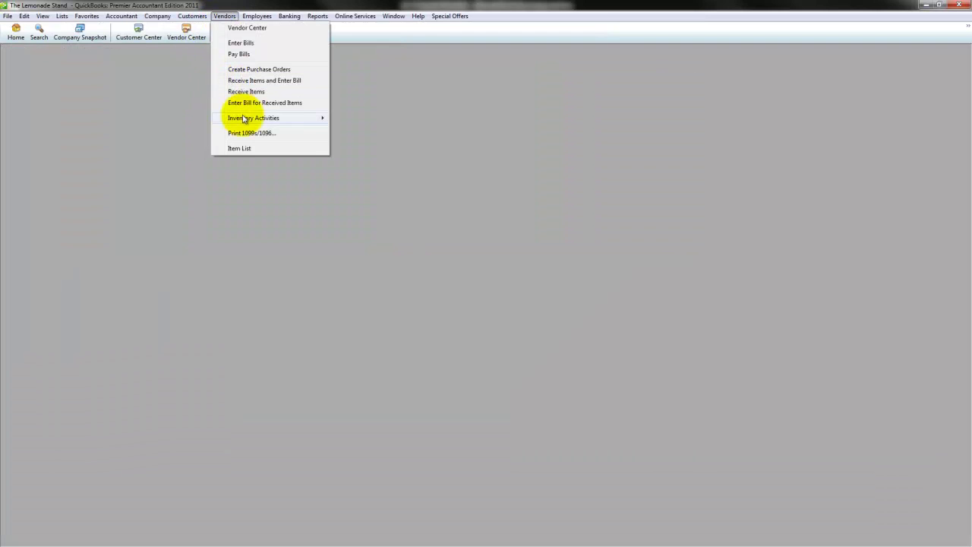
pyautogui.moveTo(293, 120)
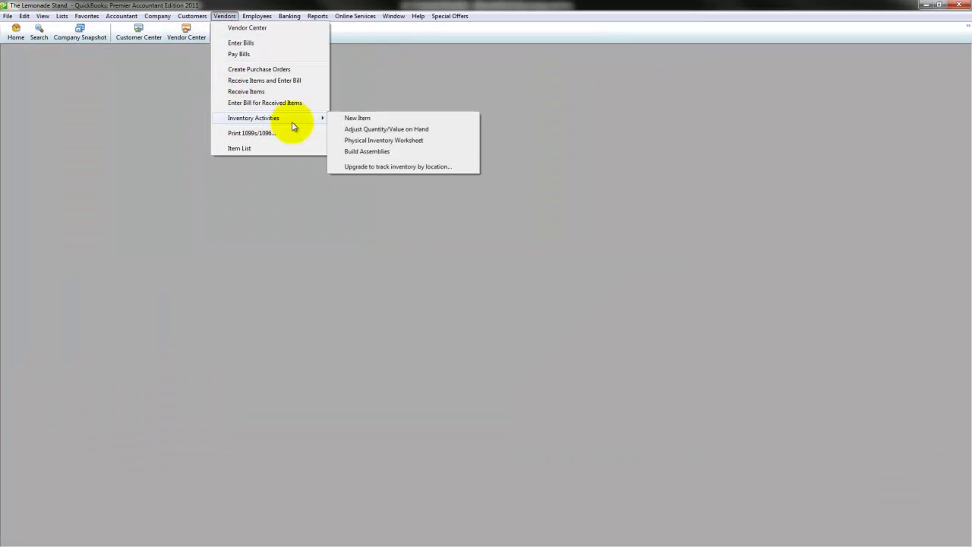
pyautogui.click(398, 152)
pyautogui.click(327, 89)
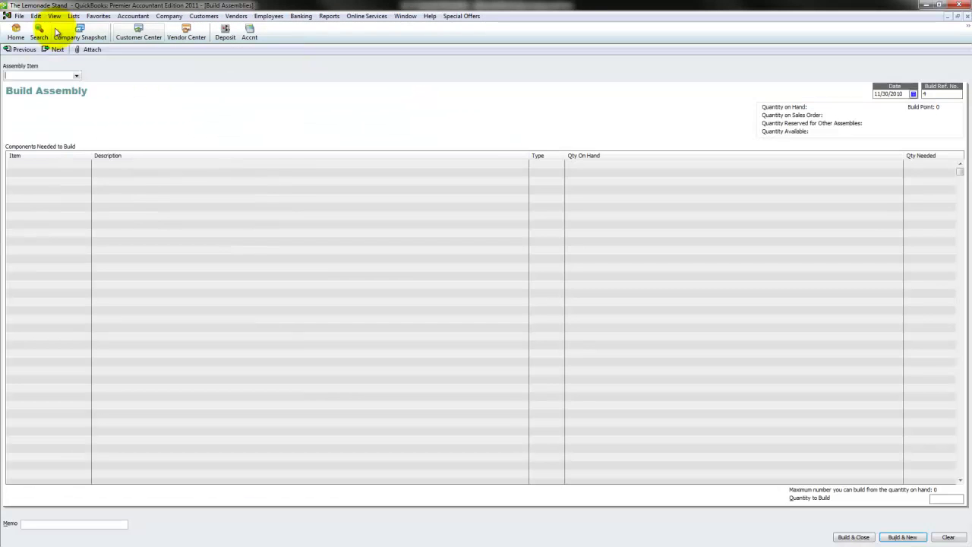
pyautogui.click(76, 75)
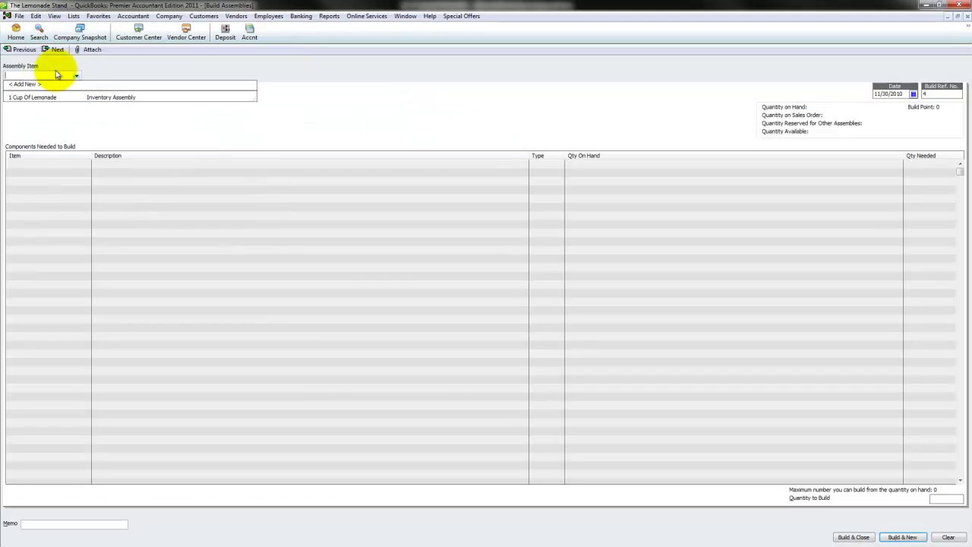
pyautogui.click(25, 97)
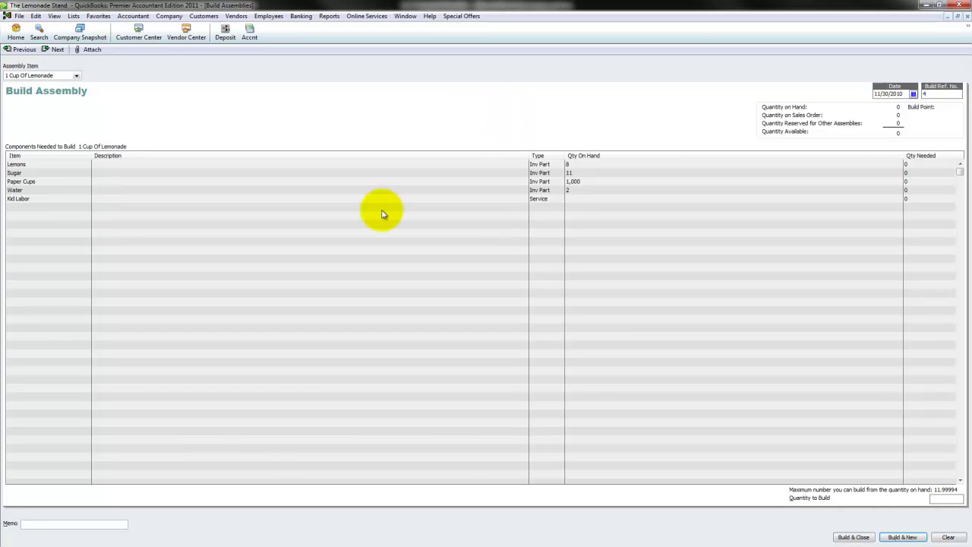
# Step: Set the quantity to build to 6 and update the needed component quantities
pyautogui.click(942, 498)
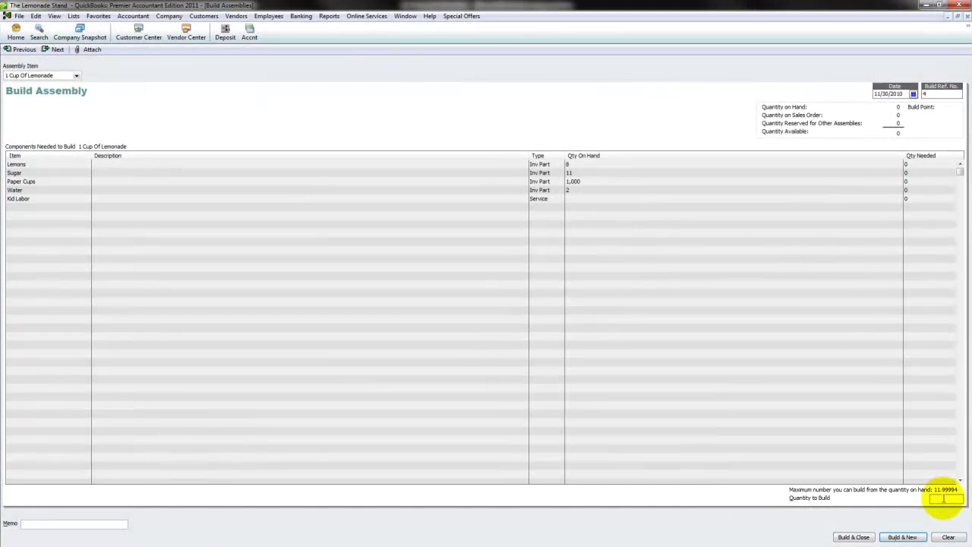
pyautogui.write('6')
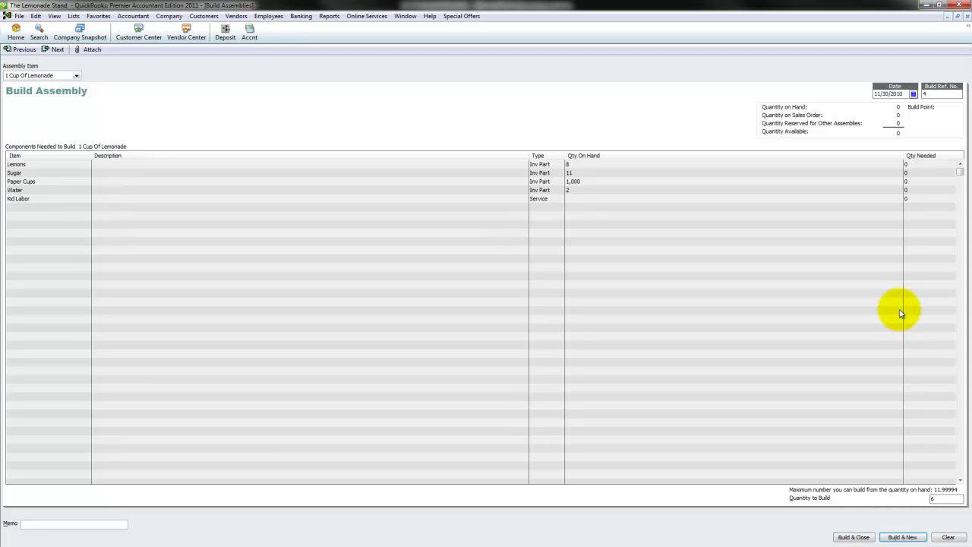
pyautogui.press('Tab')
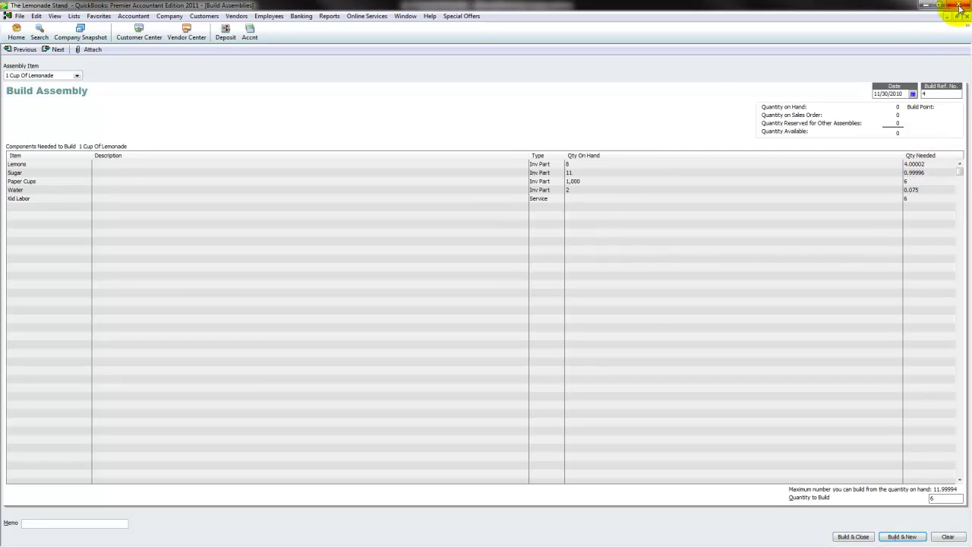
pyautogui.click(934, 497)
pyautogui.write('6')
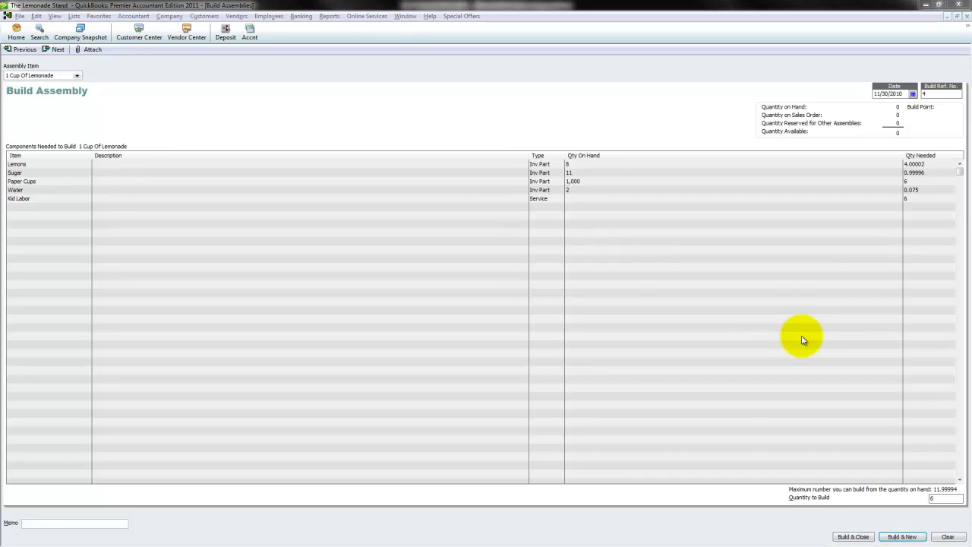
# Step: Review the cost-per-cup table in the Excel workbook, return to QuickBooks, and build and close the lemonade assembly
pyautogui.hotkey('alt', 'Tab')
pyautogui.click(402, 210)
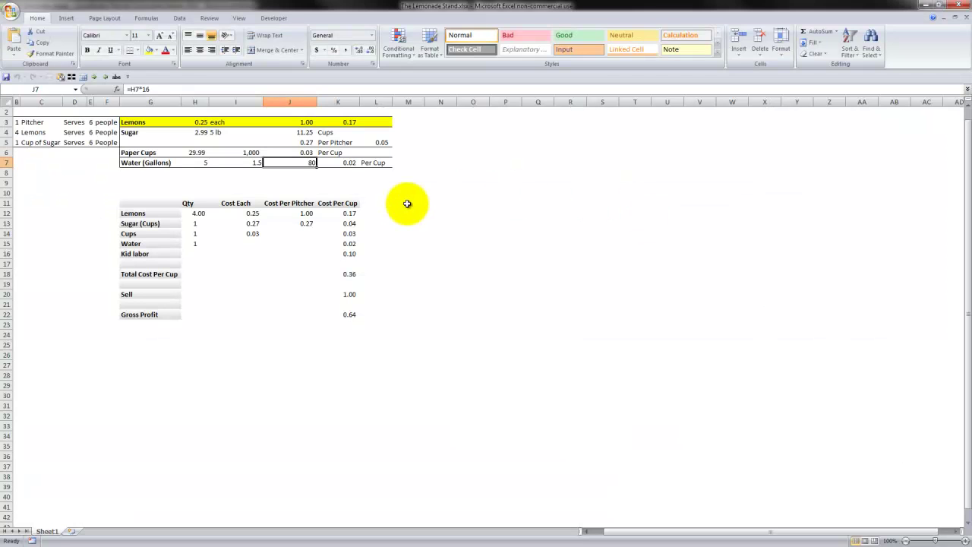
pyautogui.hotkey('alt', 'Tab')
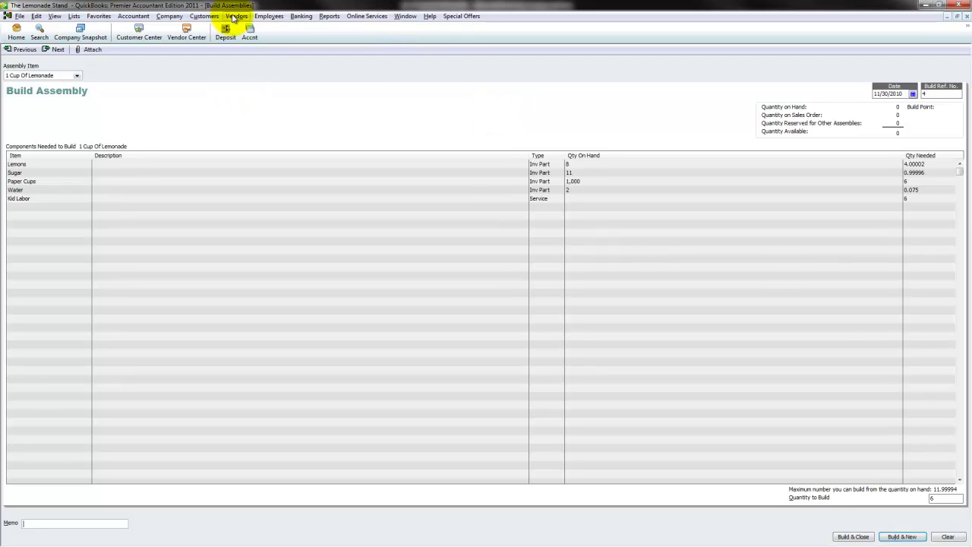
pyautogui.click(852, 536)
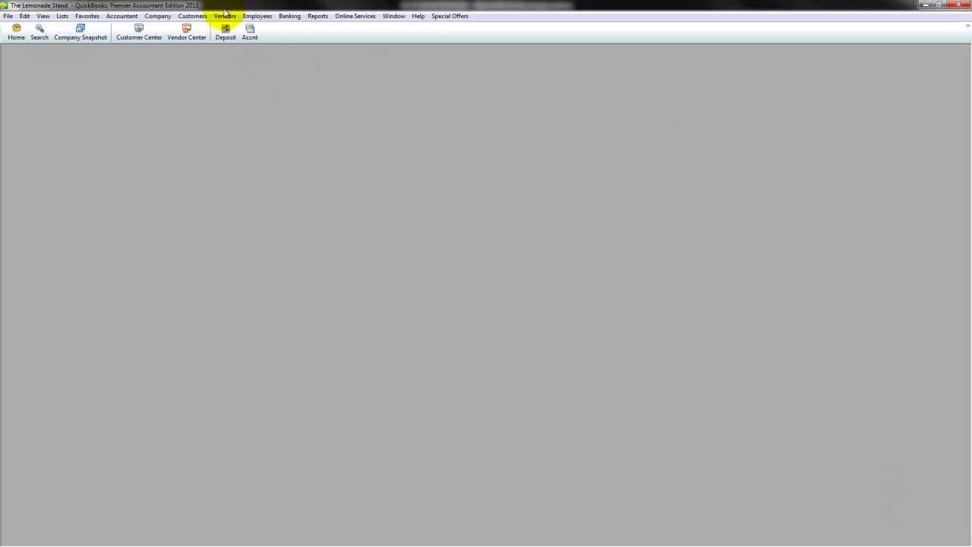
# Step: Open a new sales receipt in a maximized window, hide the customer history pane, and choose Buena Vista and Victory as the customer
pyautogui.click(192, 16)
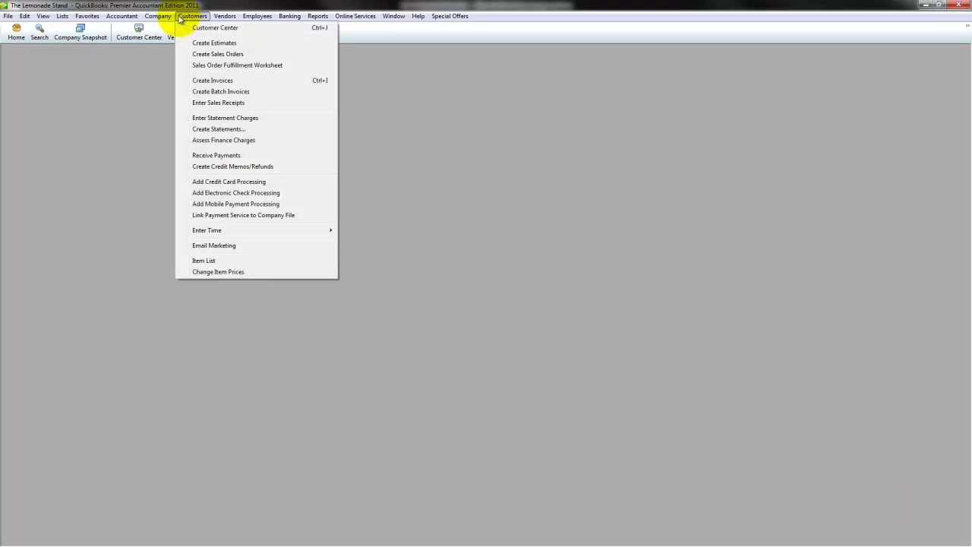
pyautogui.click(213, 102)
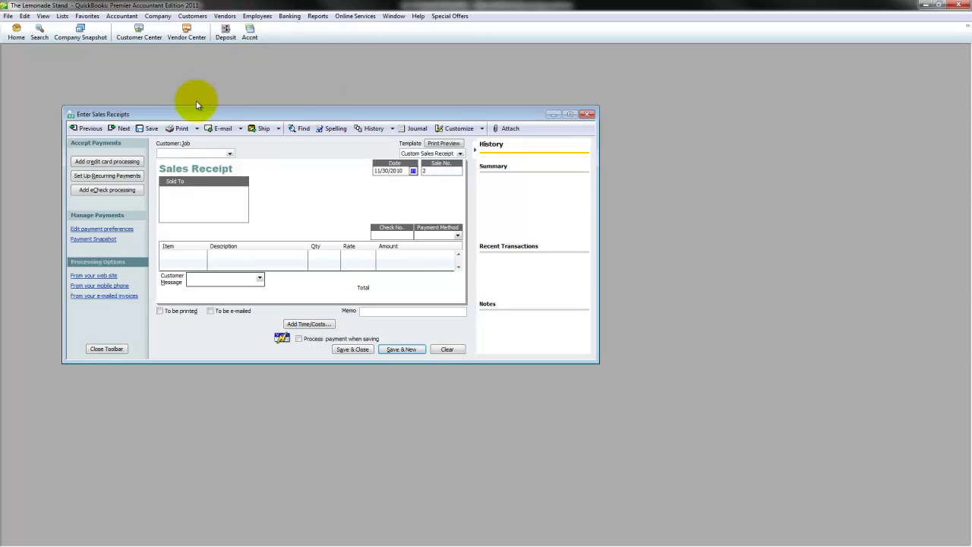
pyautogui.click(571, 118)
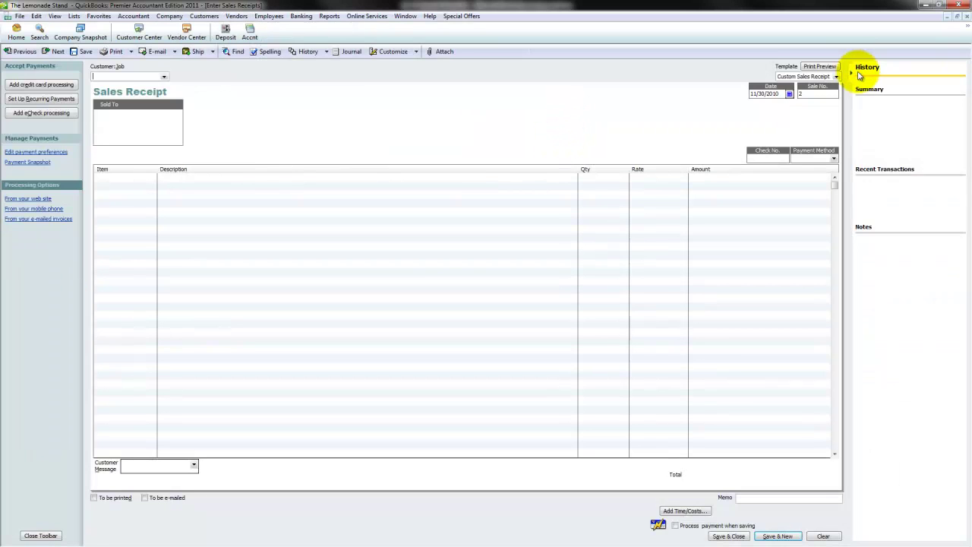
pyautogui.click(849, 72)
pyautogui.click(163, 76)
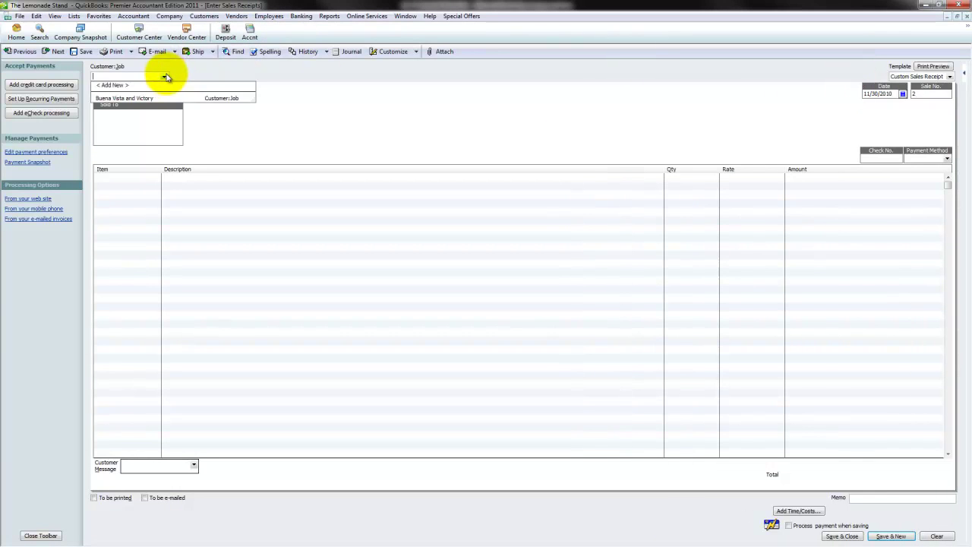
pyautogui.click(119, 95)
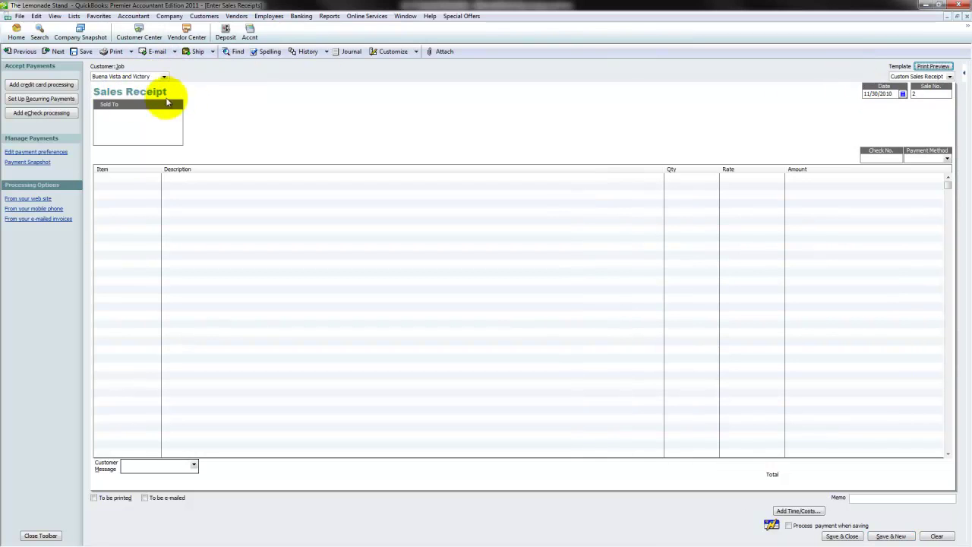
# Step: Add a line for 1 Cup Of Lemonade with quantity 6 to the sales receipt, and save and close it
pyautogui.click(112, 177)
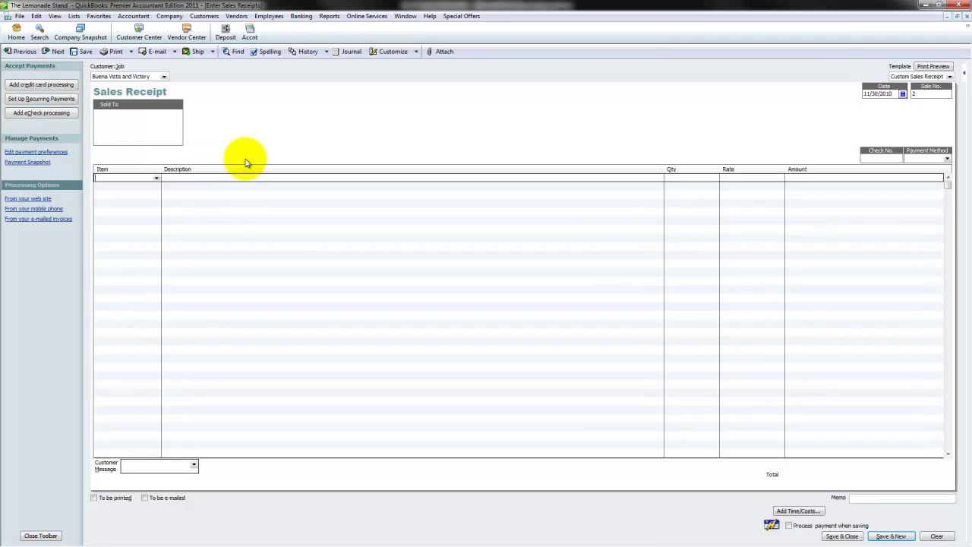
pyautogui.write('1 Cup Of Lemonade')
pyautogui.press('Tab')
pyautogui.write('6')
pyautogui.press('Tab')
pyautogui.press('Tab')
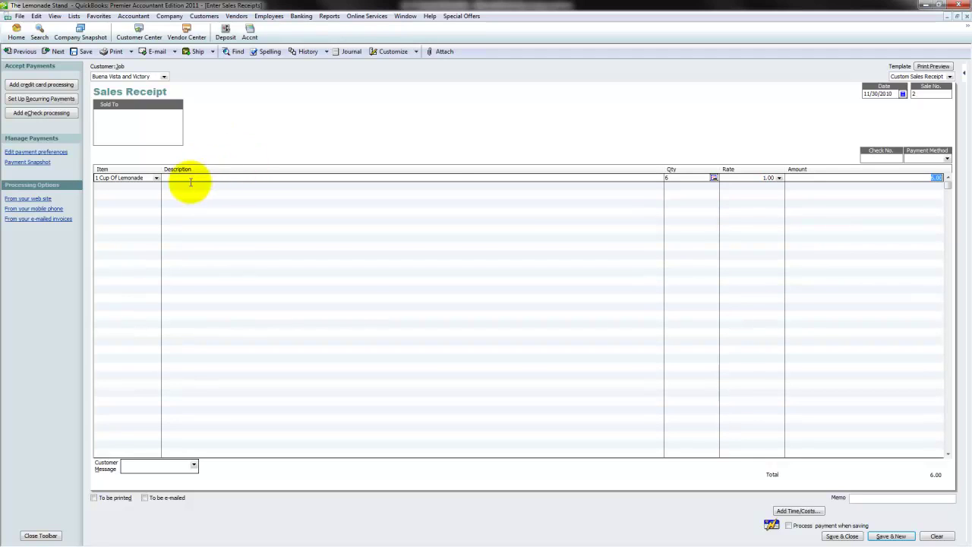
pyautogui.click(841, 536)
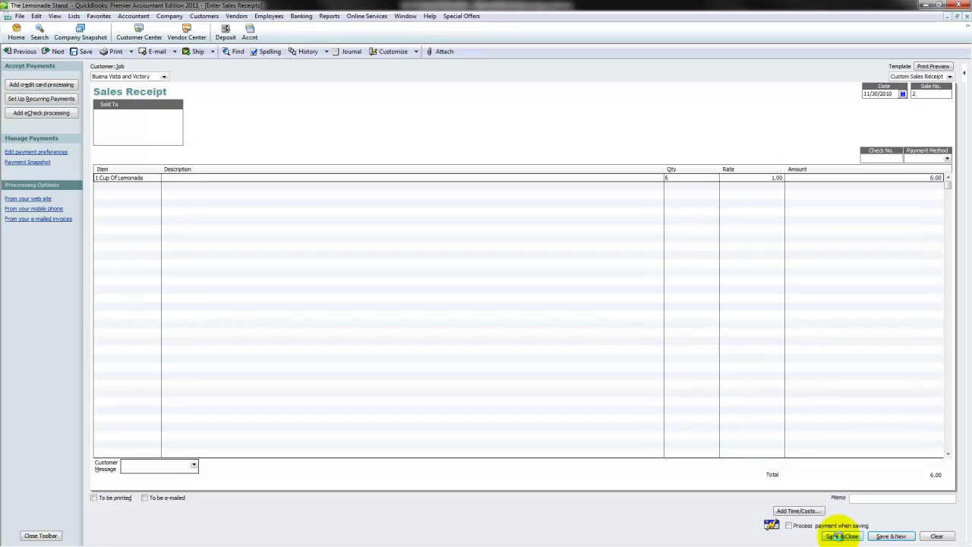
# Step: Make a bank deposit with the Buena Vista and Victory sales receipt payment dated 11/30/2010, and save and close it
pyautogui.click(287, 18)
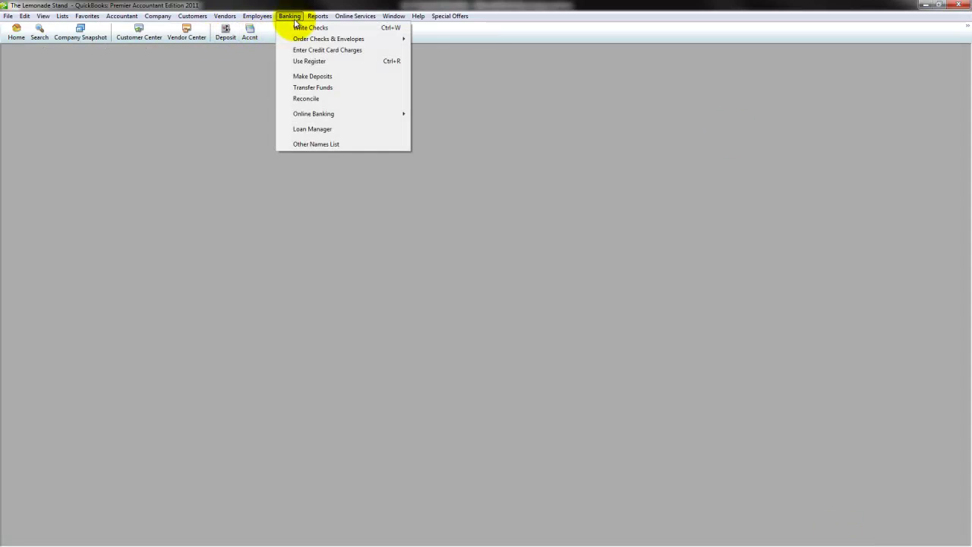
pyautogui.click(225, 18)
pyautogui.click(226, 32)
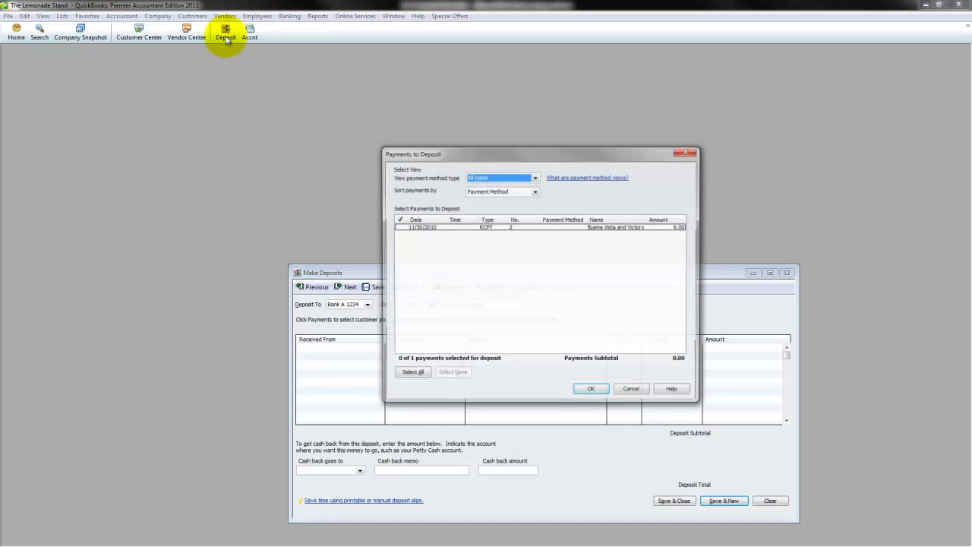
pyautogui.click(407, 227)
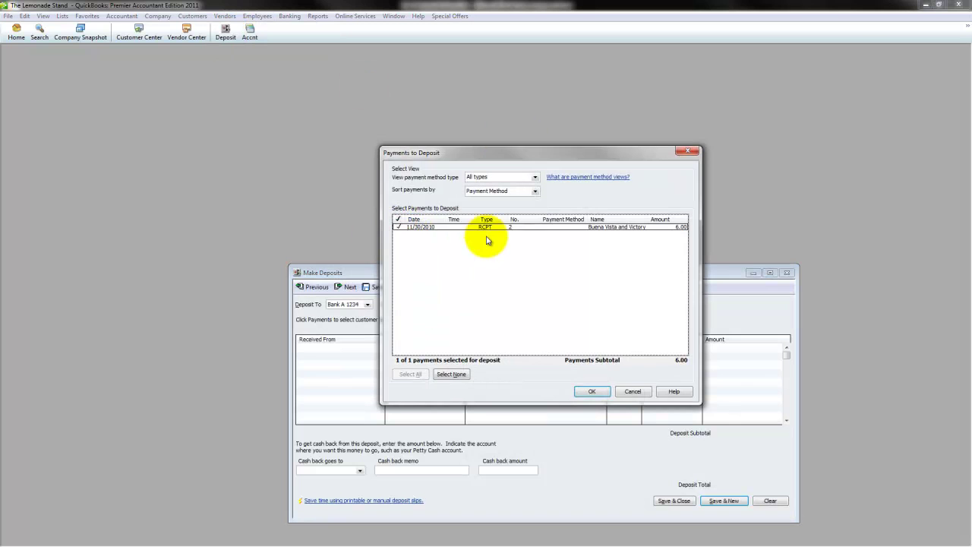
pyautogui.click(591, 391)
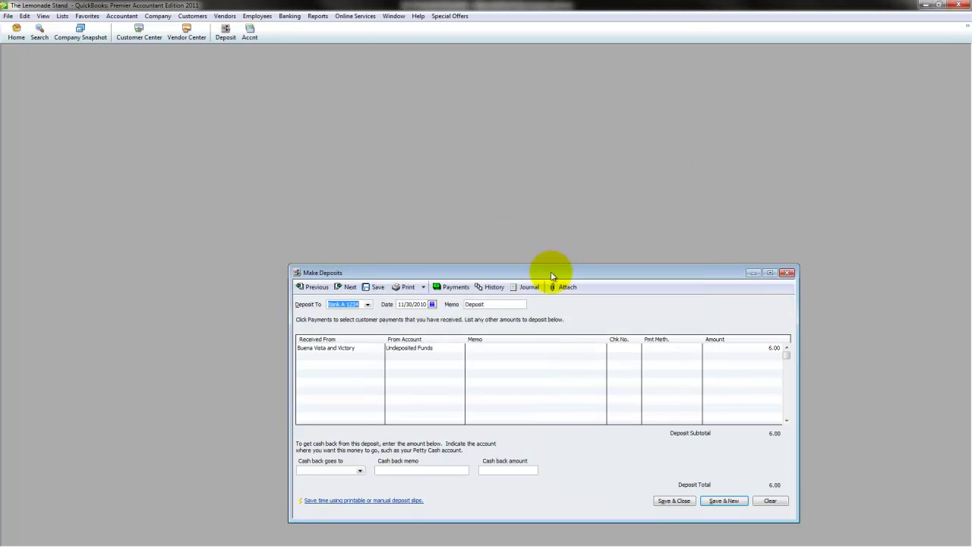
pyautogui.moveTo(551, 270); pyautogui.dragTo(436, 94)
pyautogui.click(323, 174)
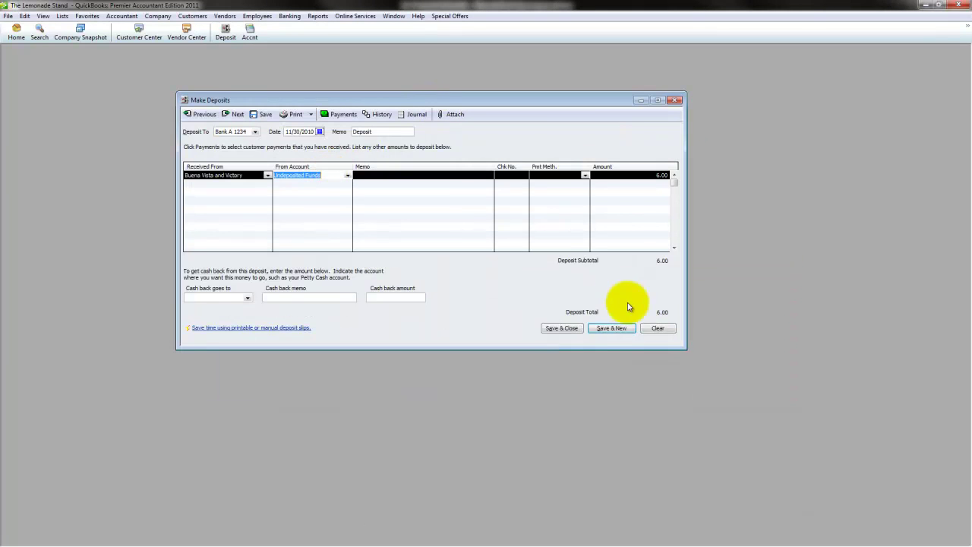
pyautogui.click(561, 328)
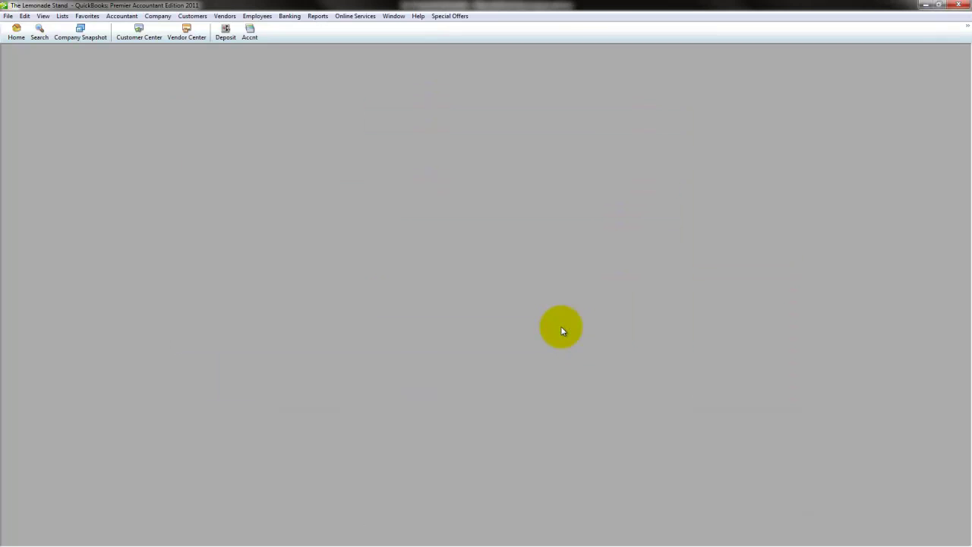